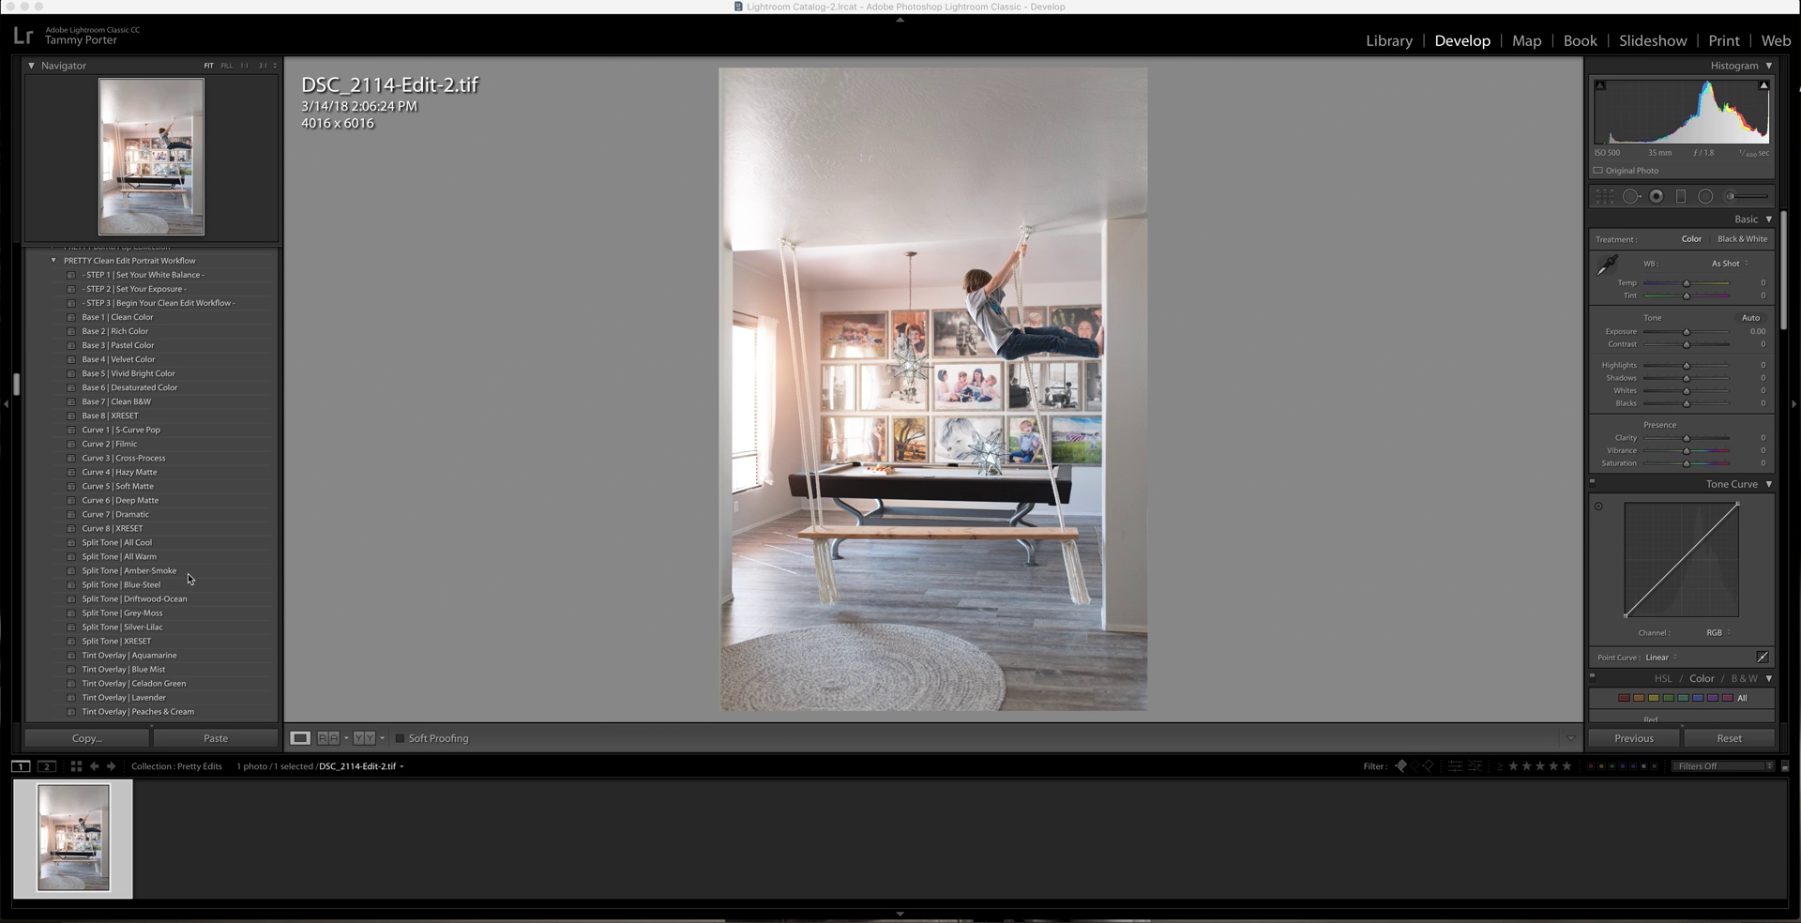
Step: Apply the Upright: Auto transform so the swing photo's walls and verticals stand straight
scroll(187, 577, down, 1)
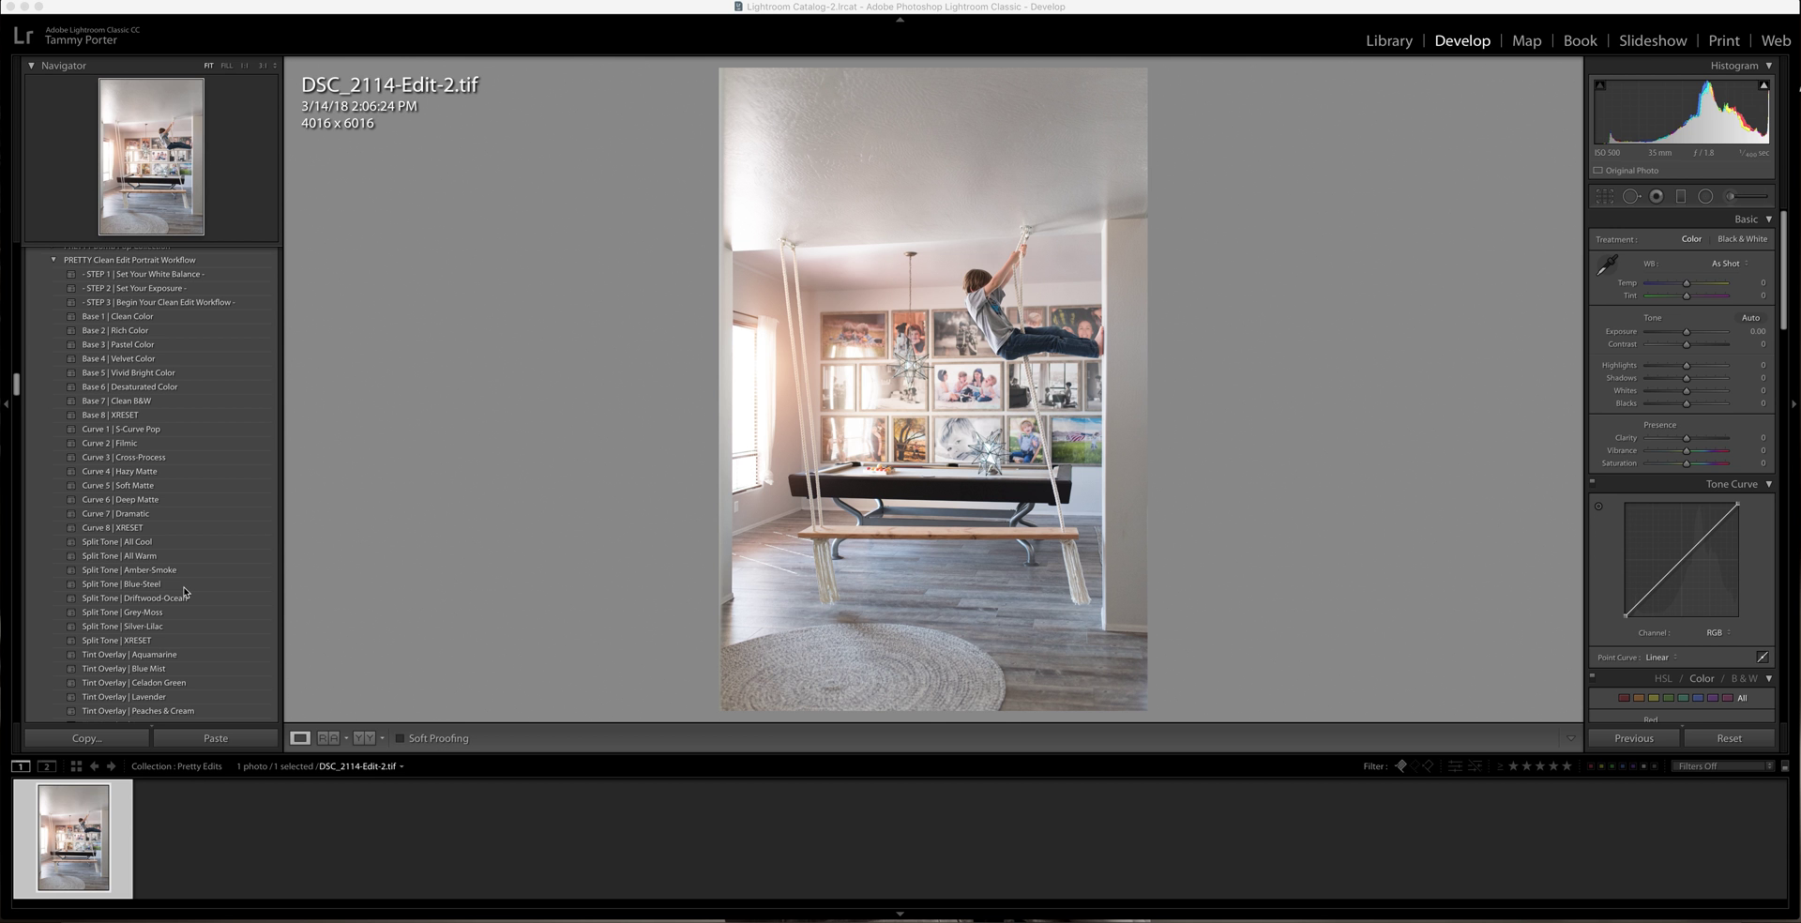
scroll(185, 593, down, 1)
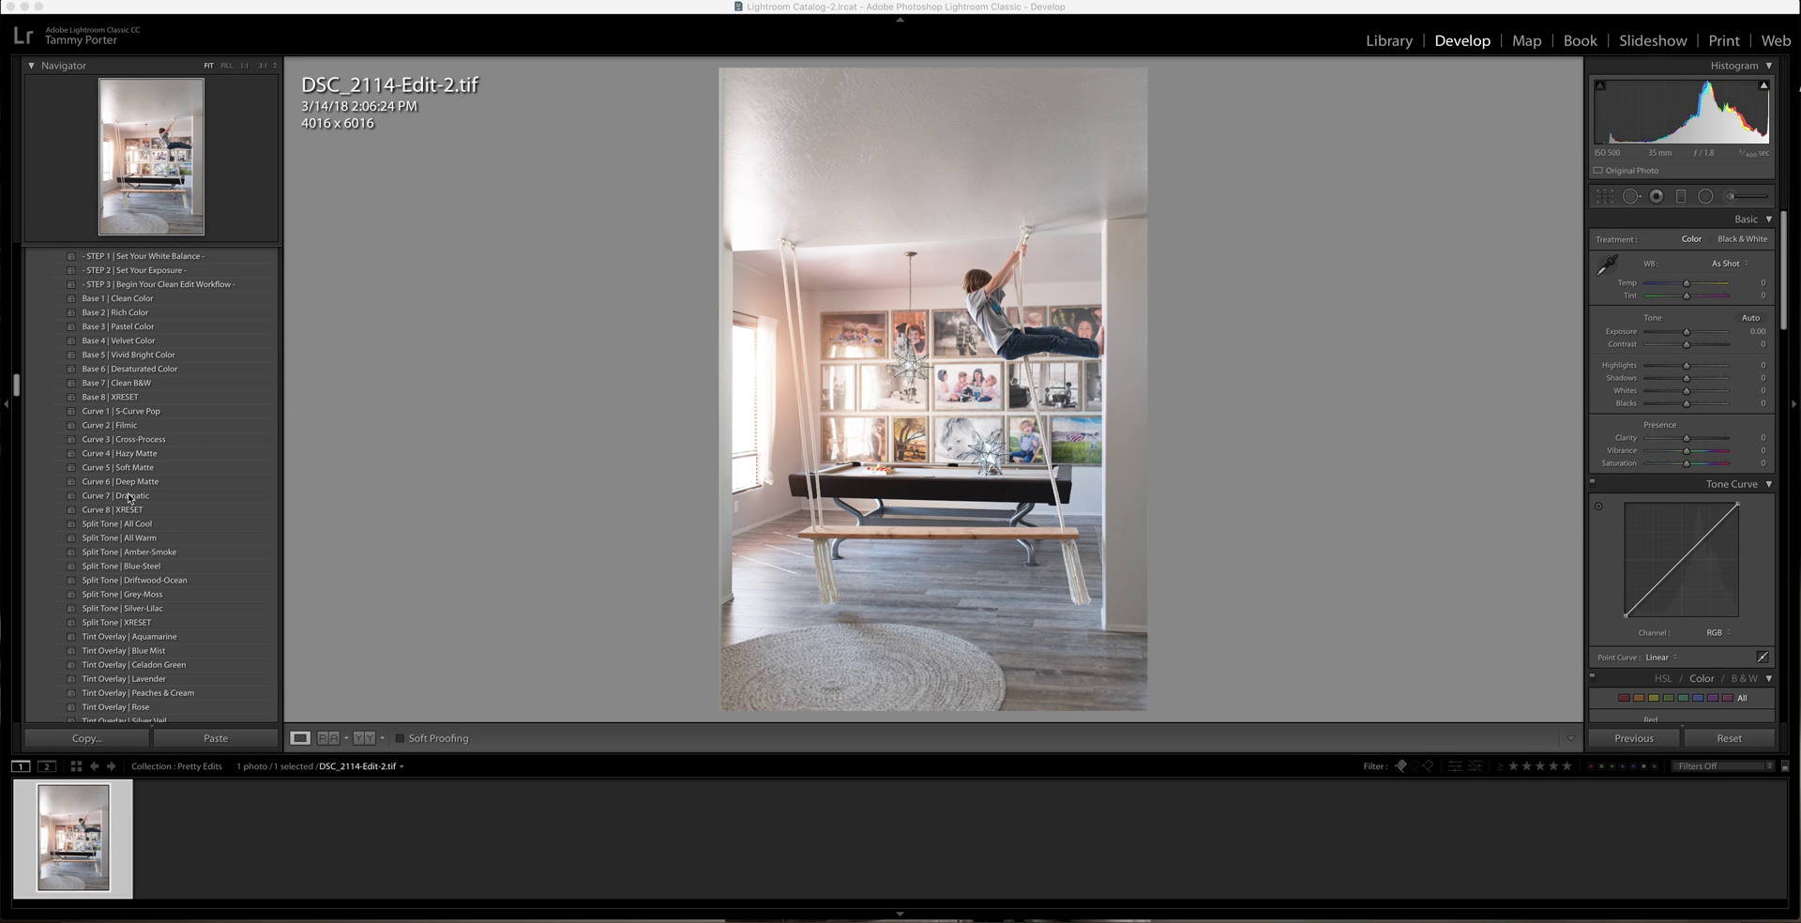
scroll(162, 626, down, 1)
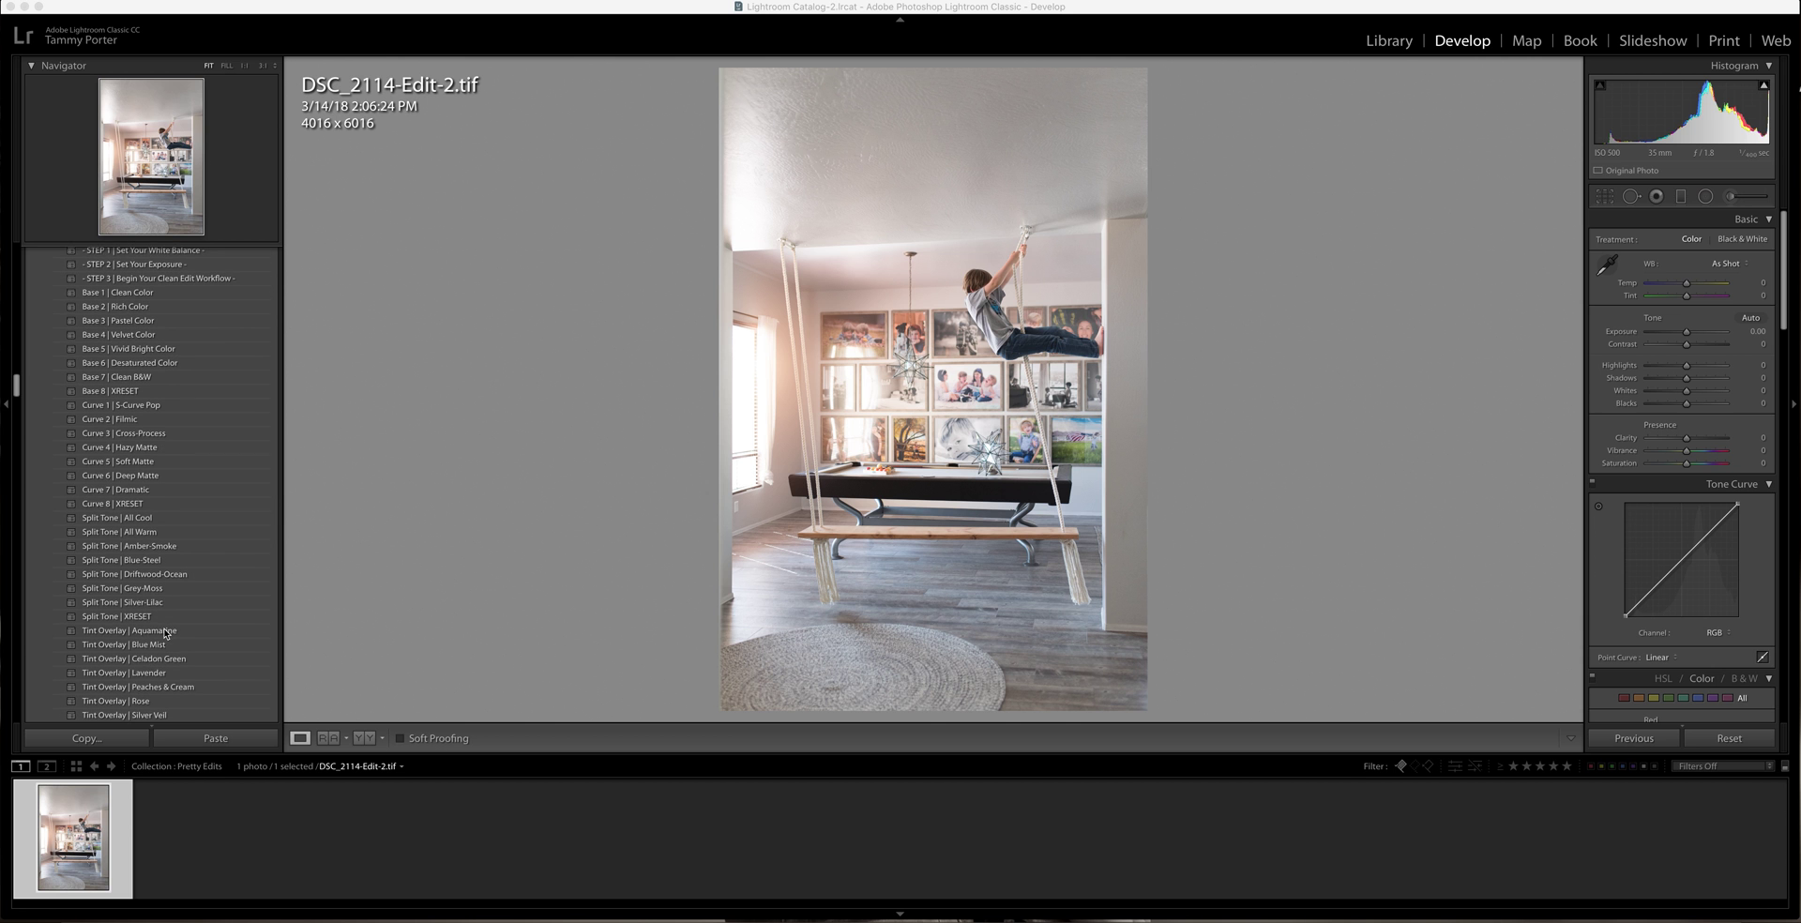
scroll(167, 632, down, 1)
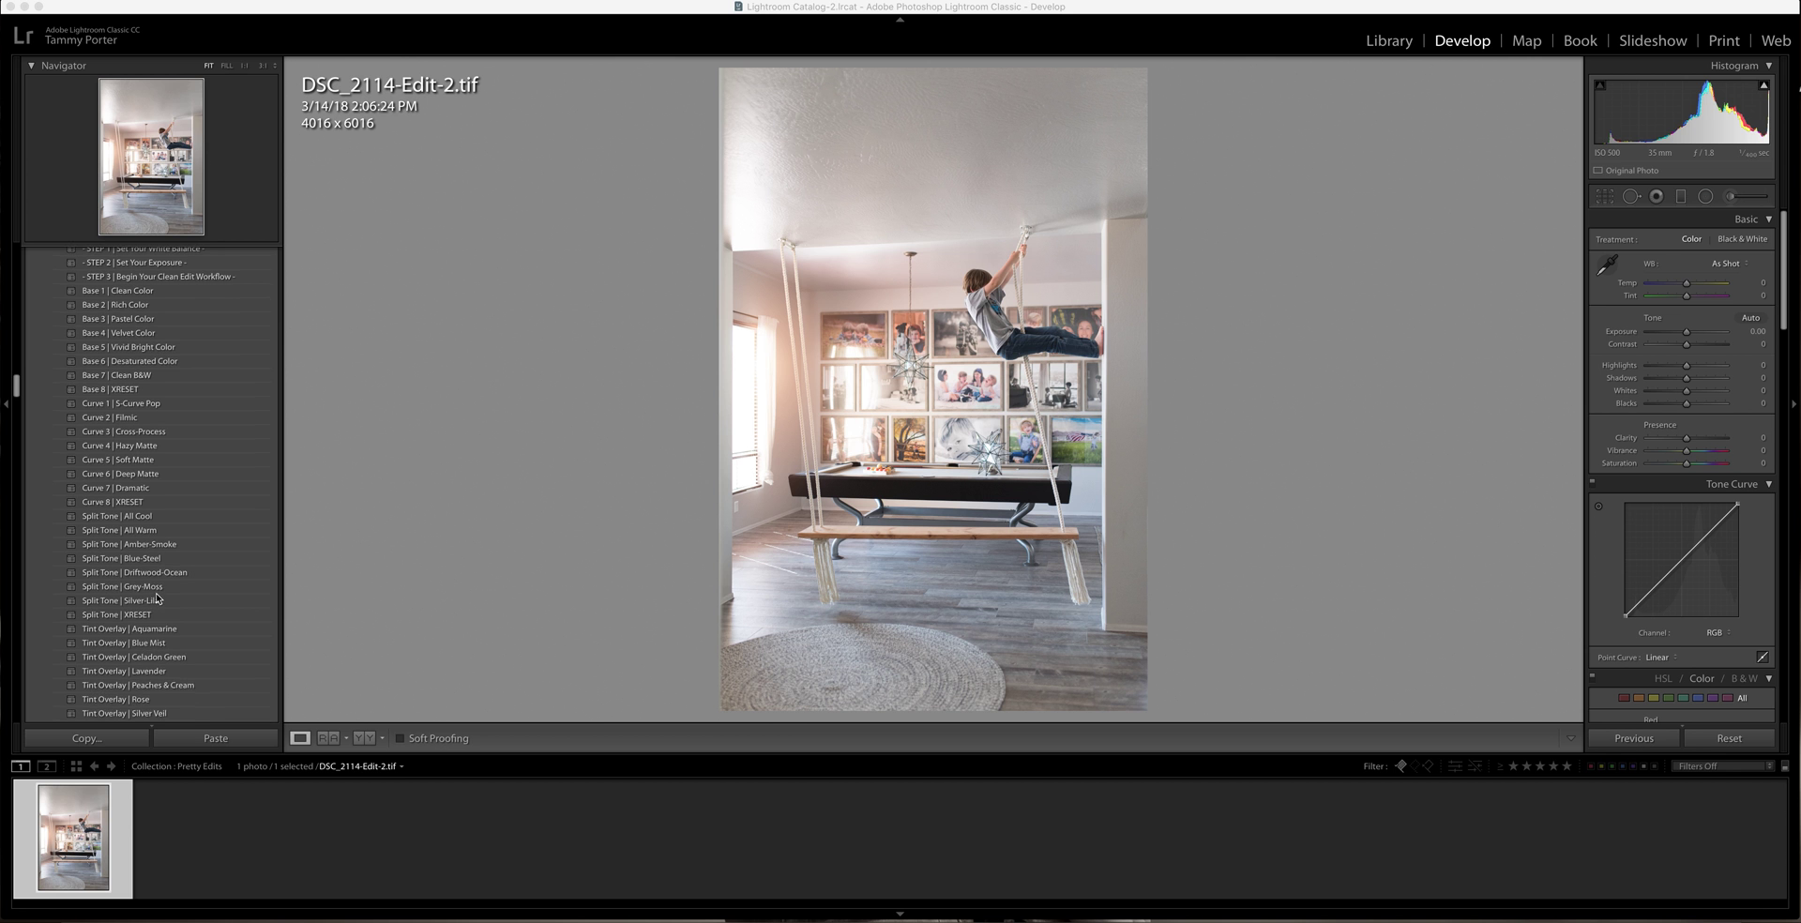
scroll(159, 597, up, 3)
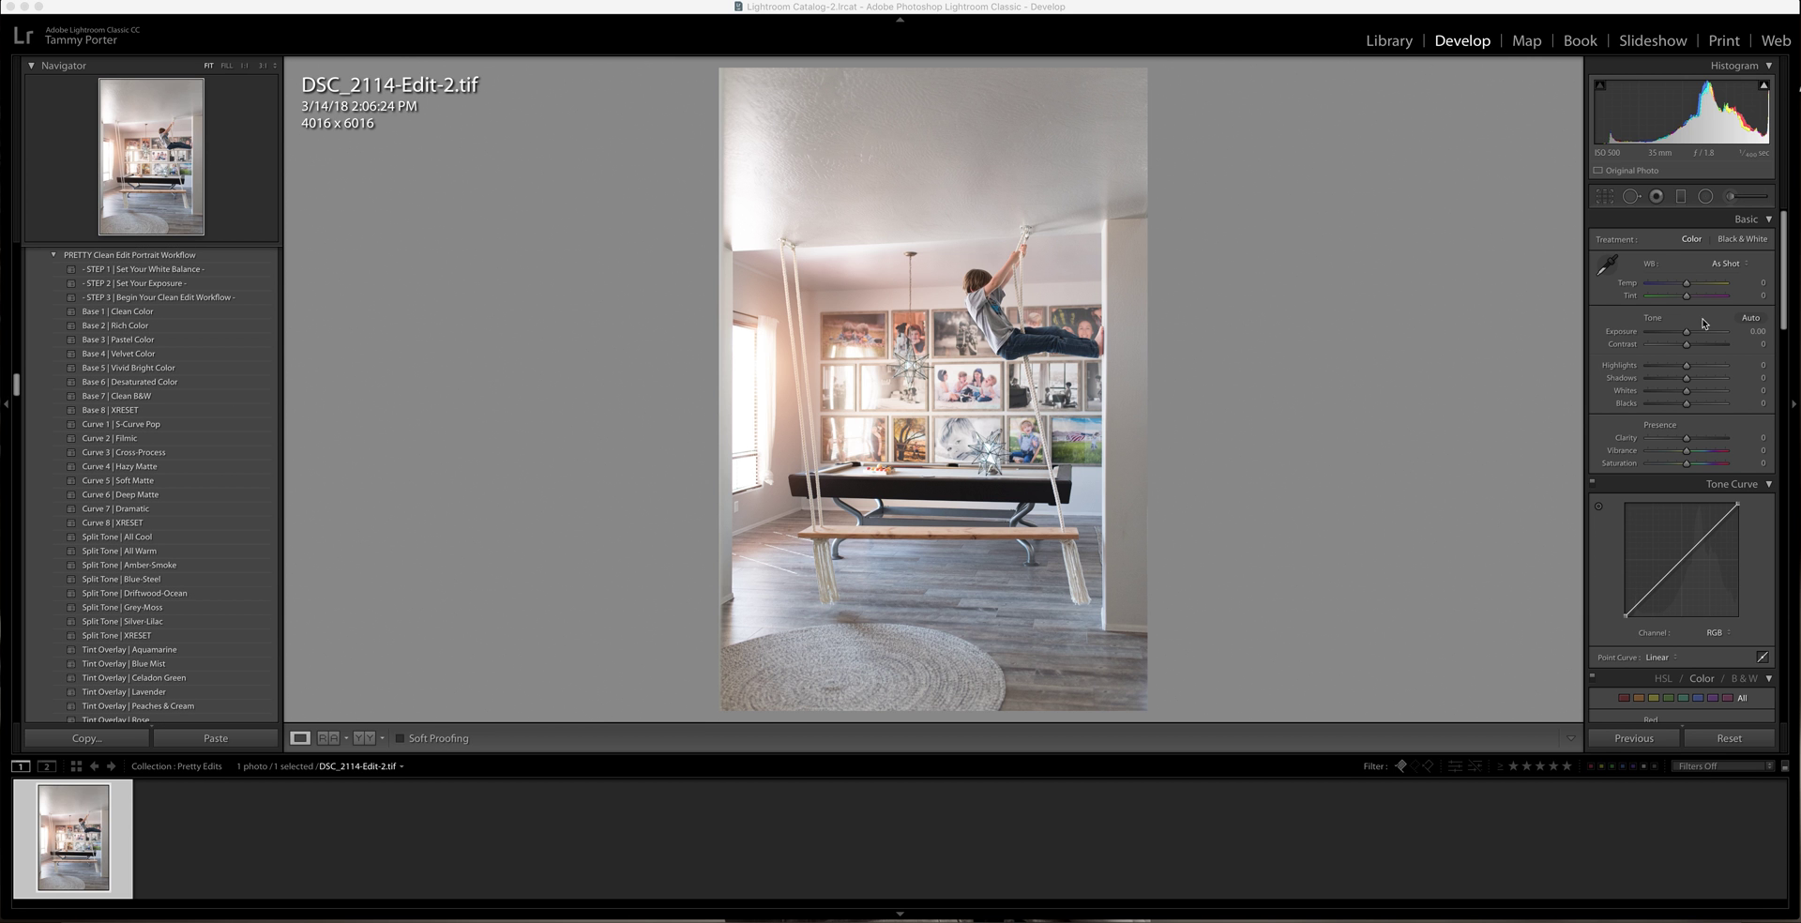
scroll(1722, 338, down, 20)
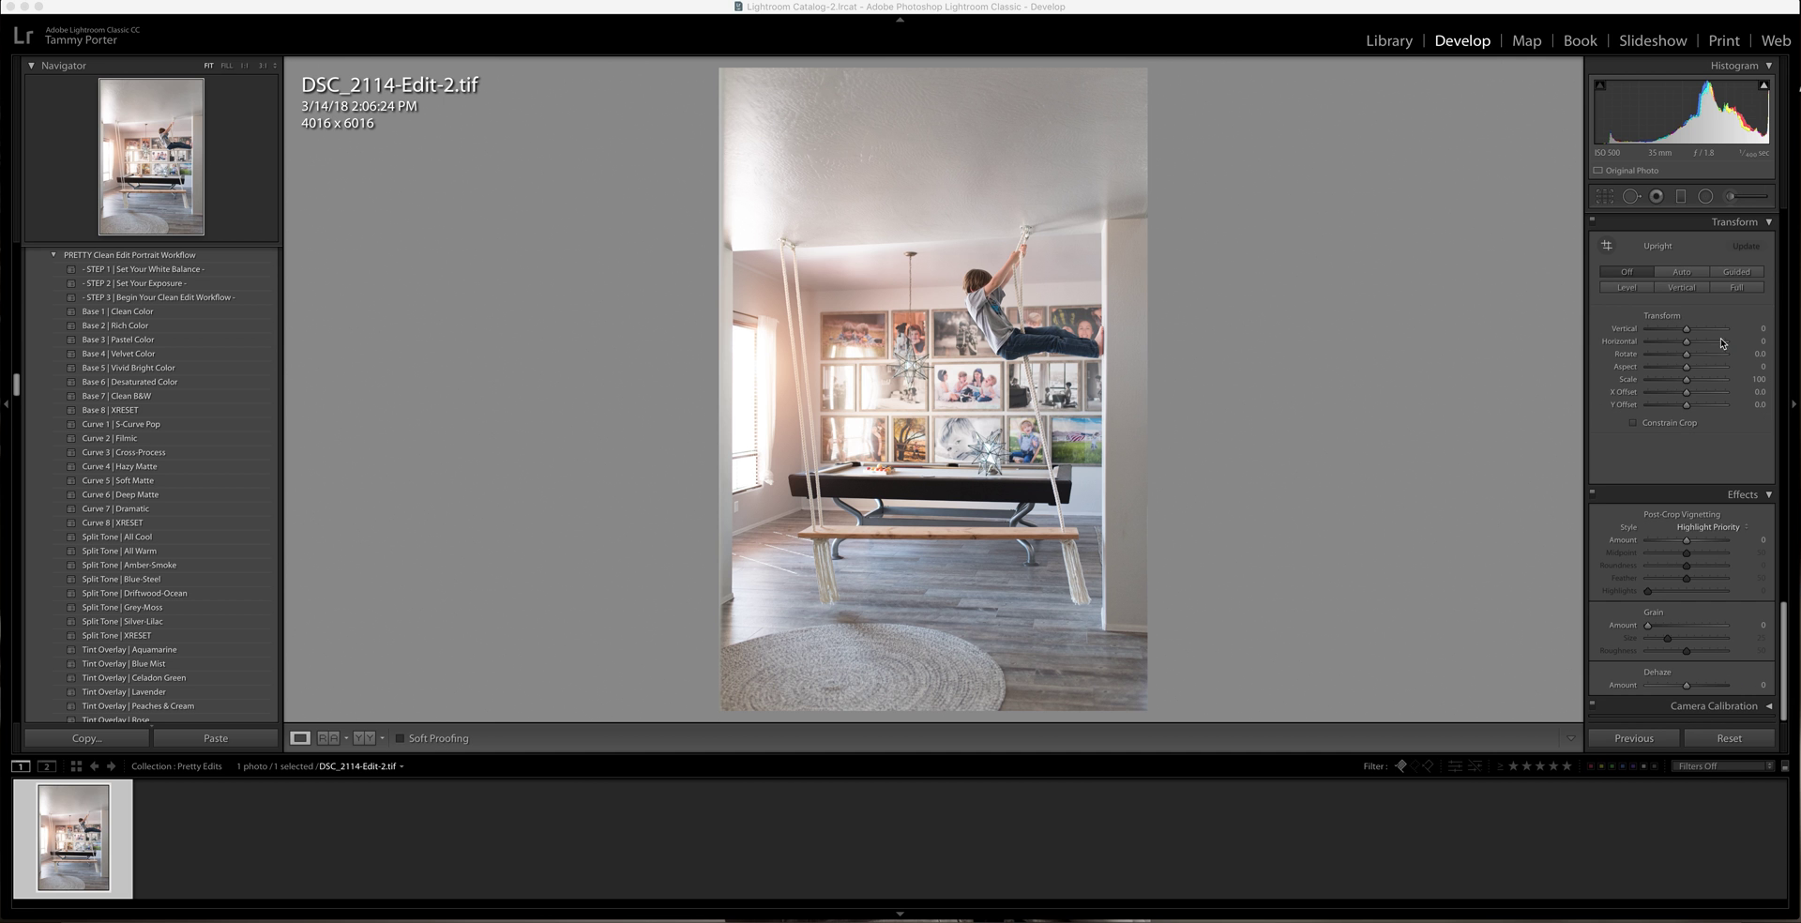
click(1684, 272)
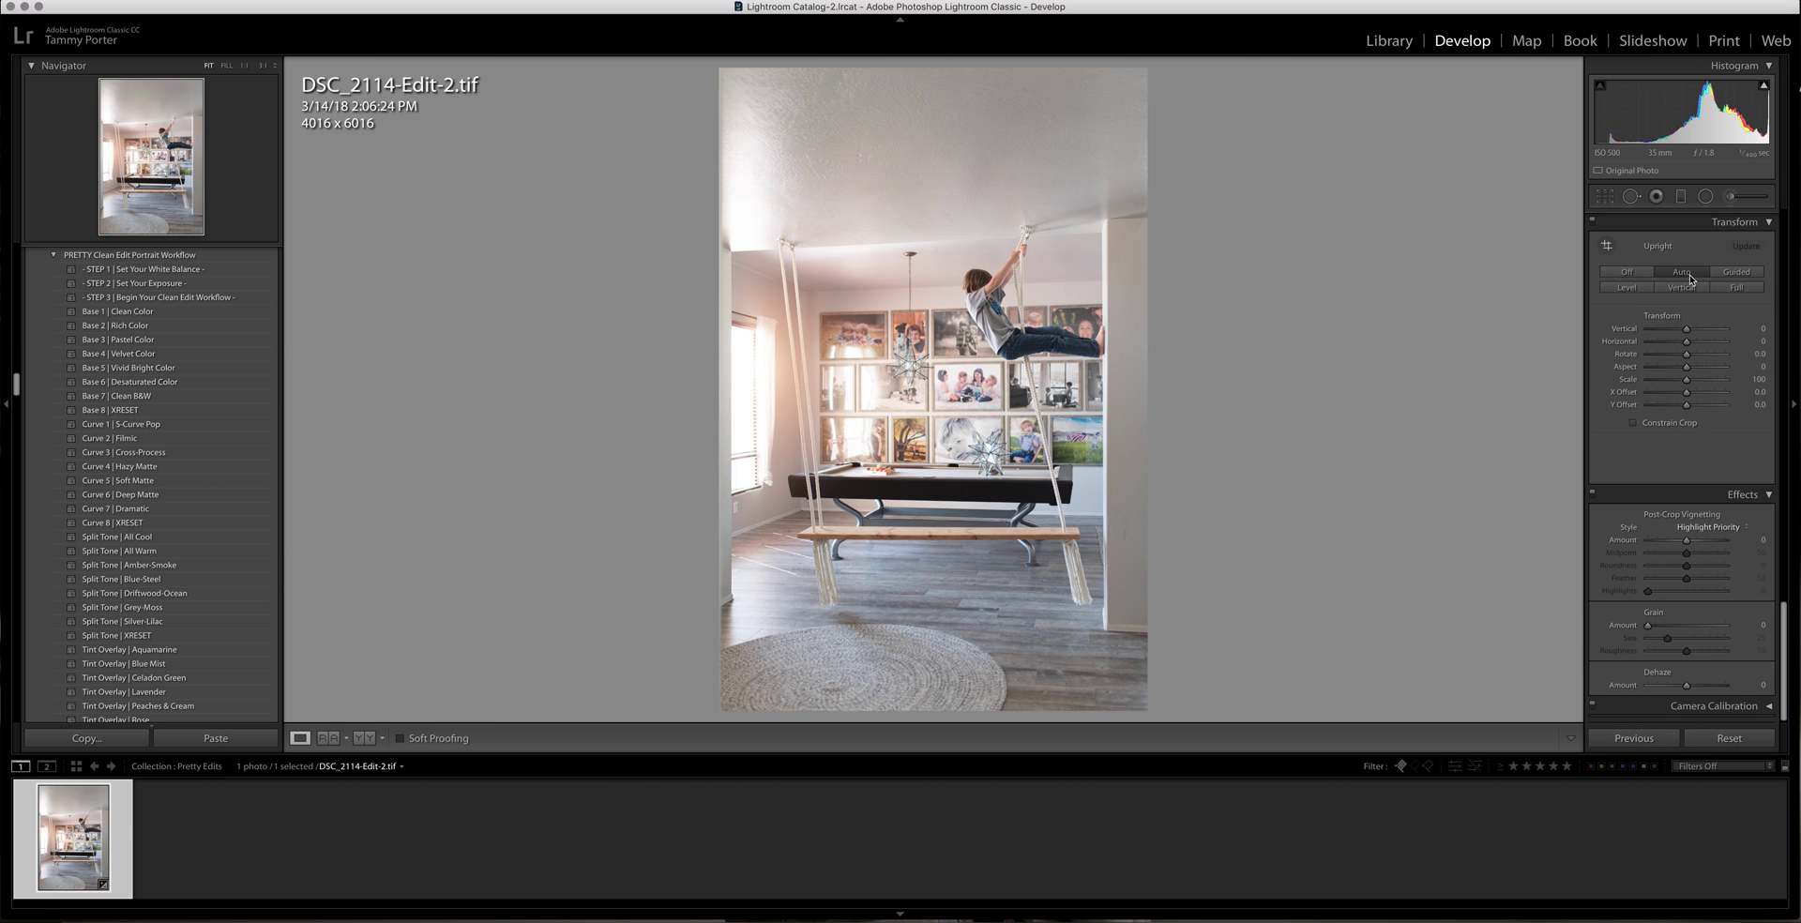
scroll(1698, 375, up, 20)
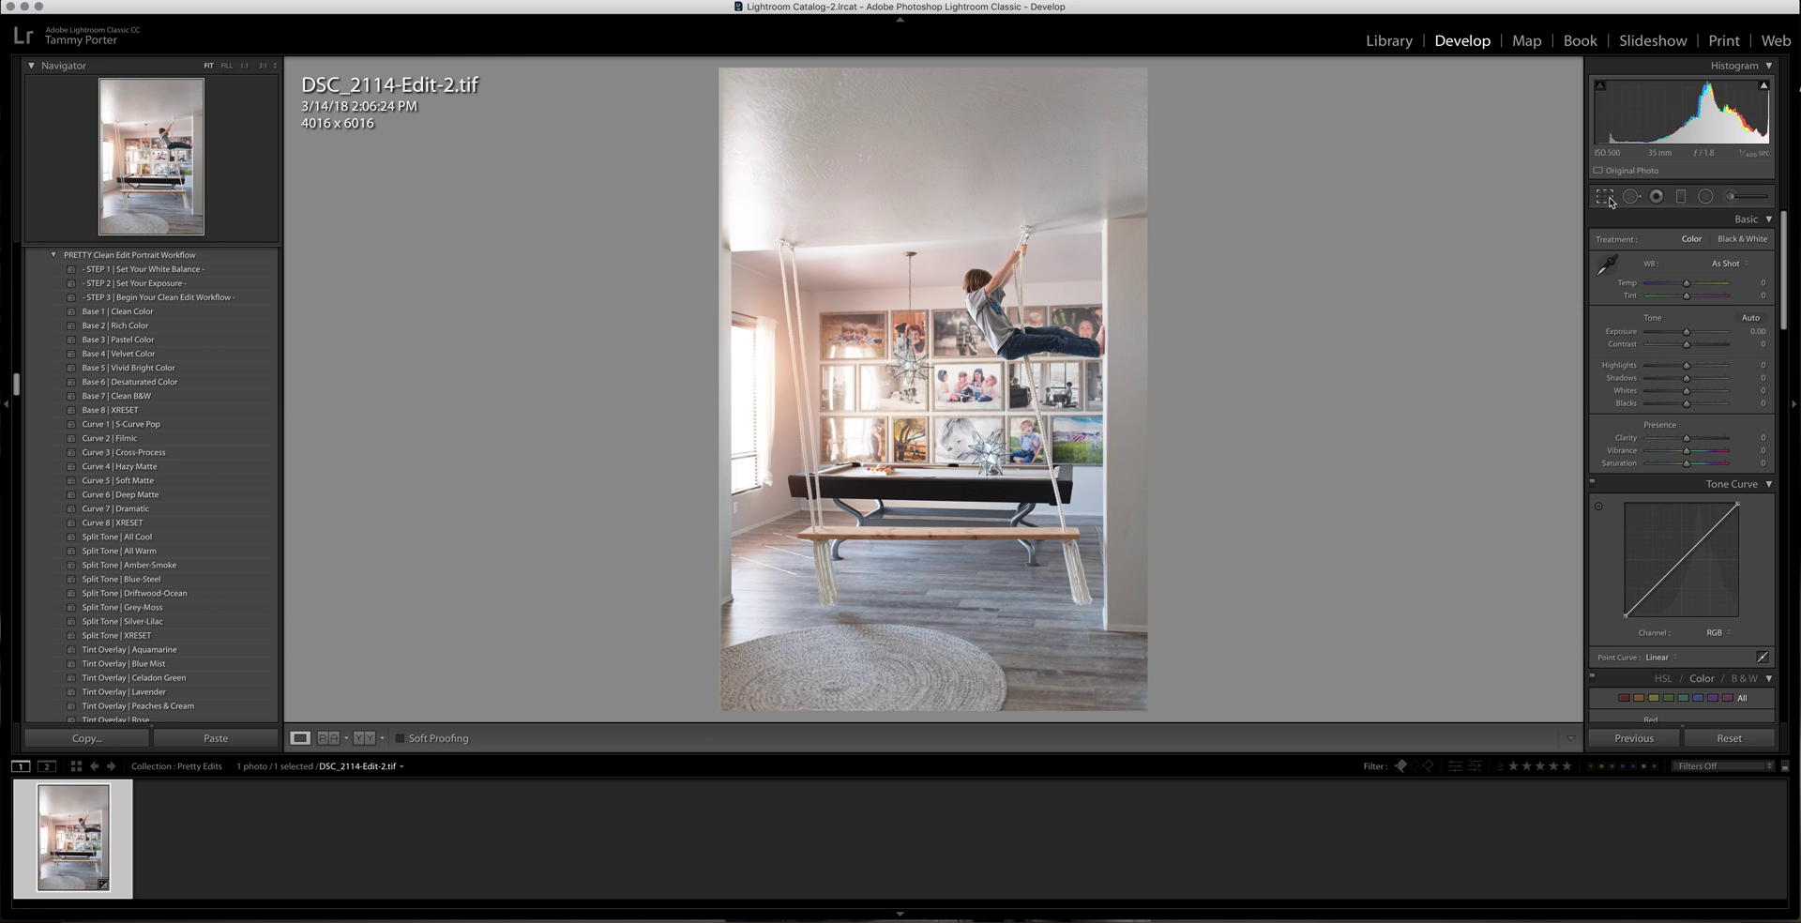
Step: Unlock the aspect ratio and trim the top and right edges to a 3956 × 5349 crop
click(1609, 199)
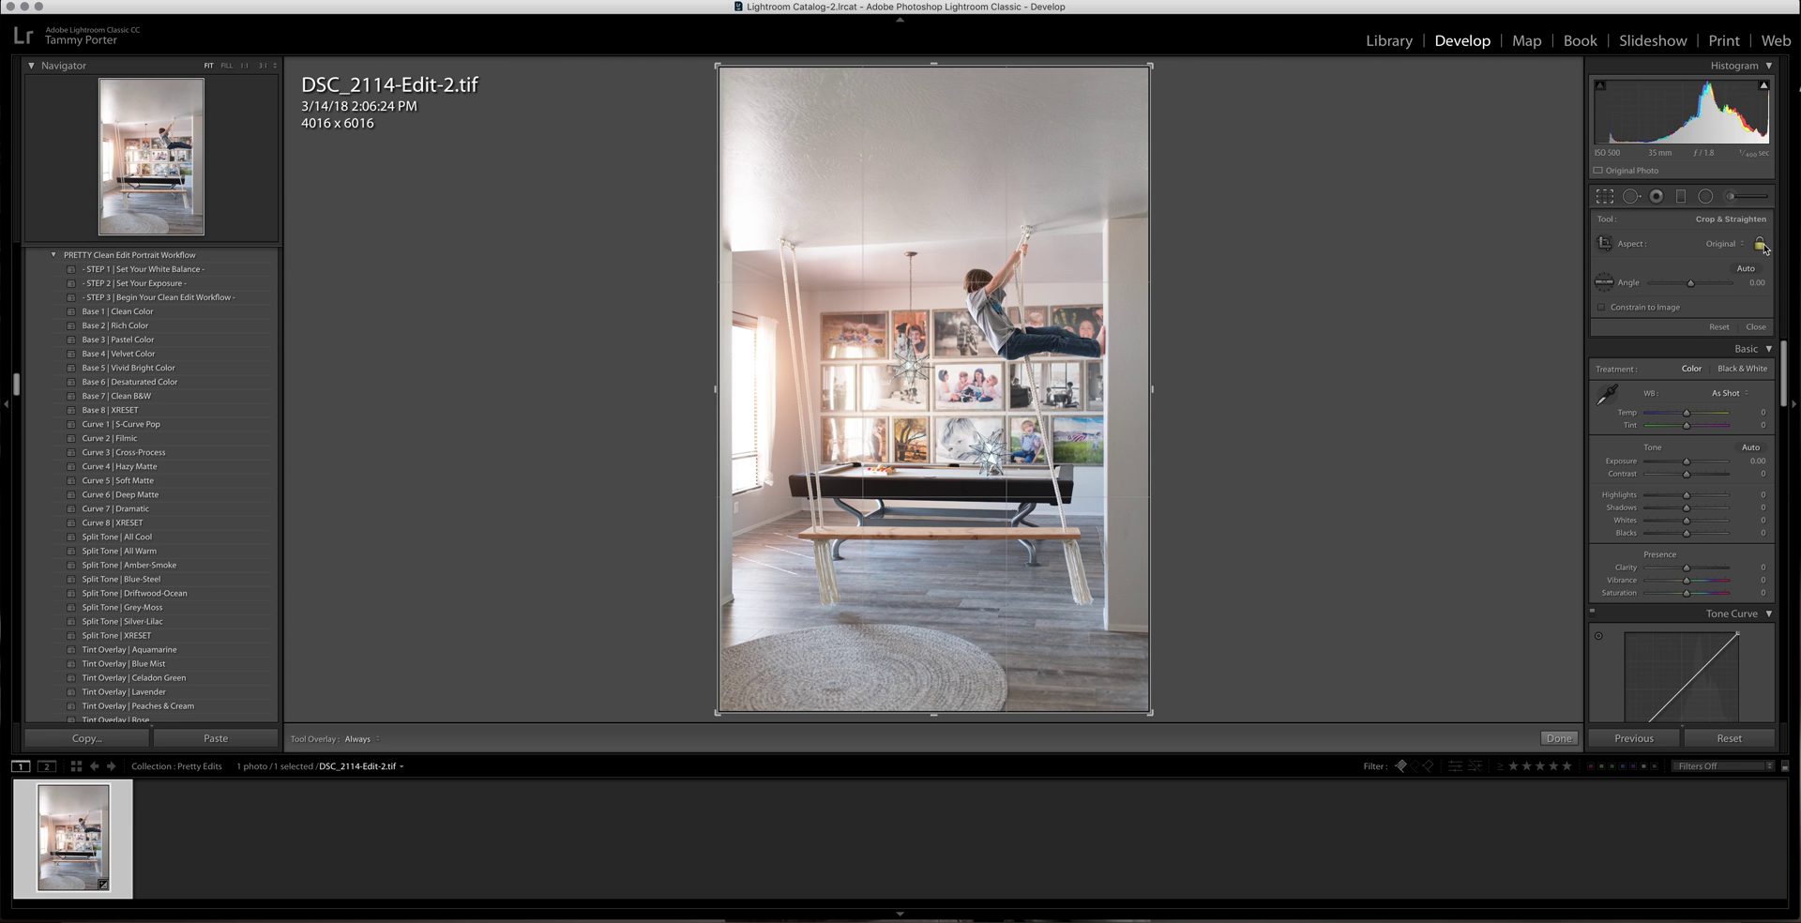
click(1761, 244)
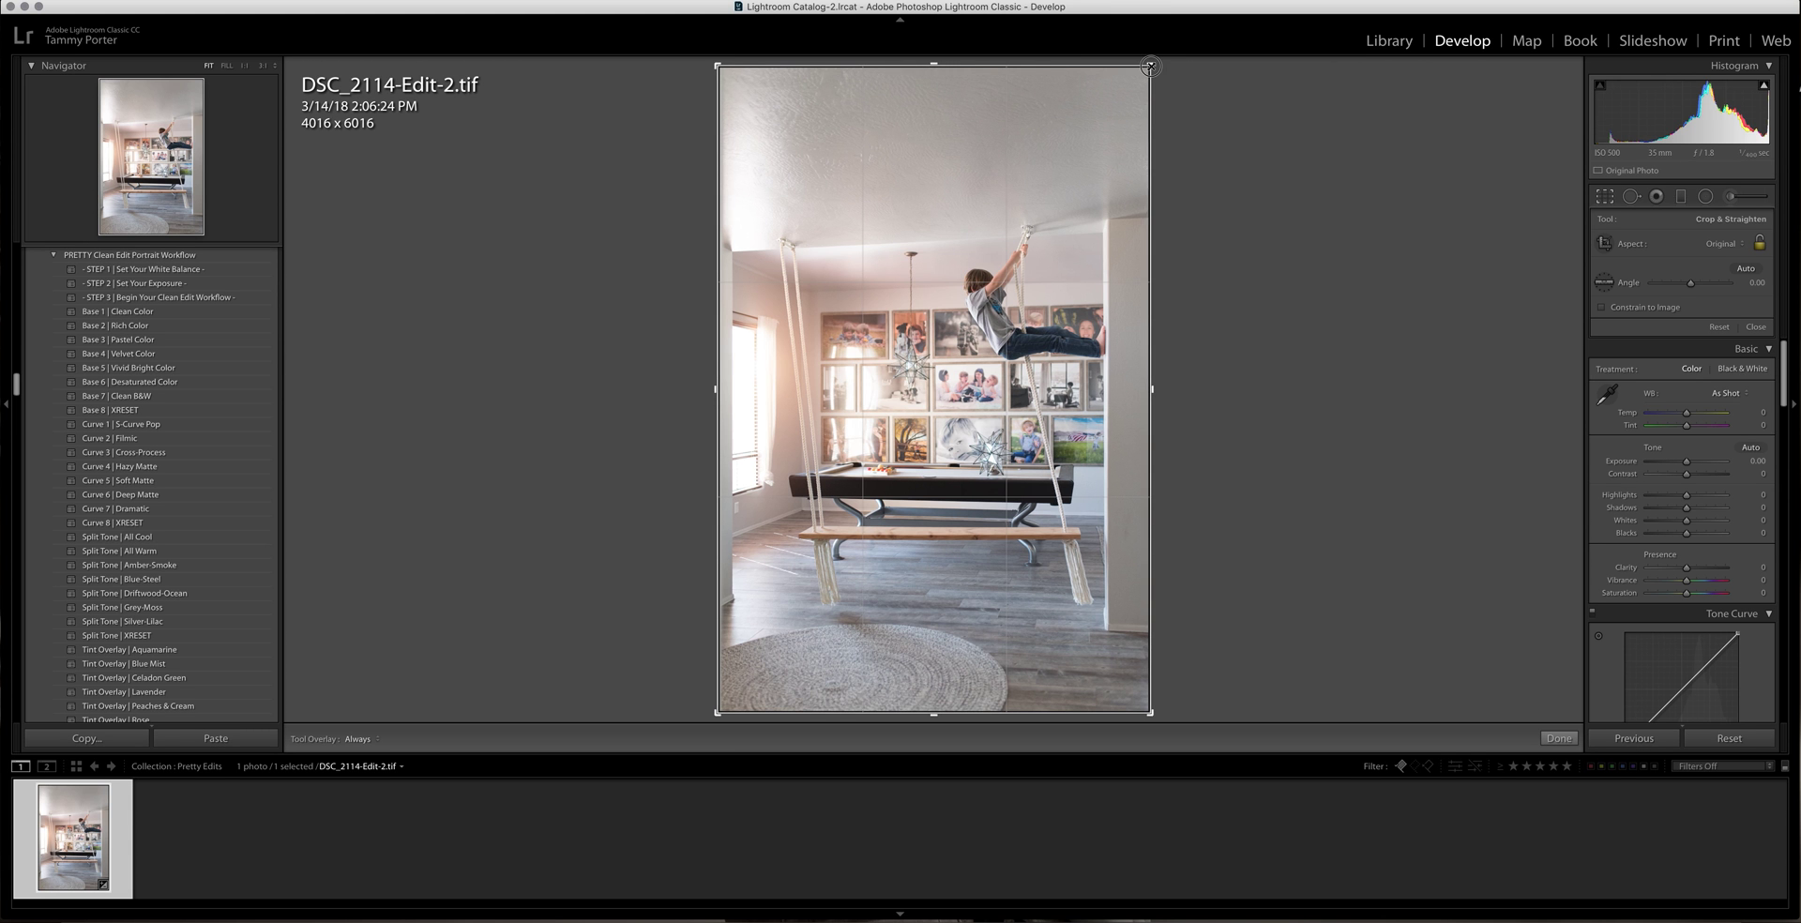
drag(1150, 65, 1146, 101)
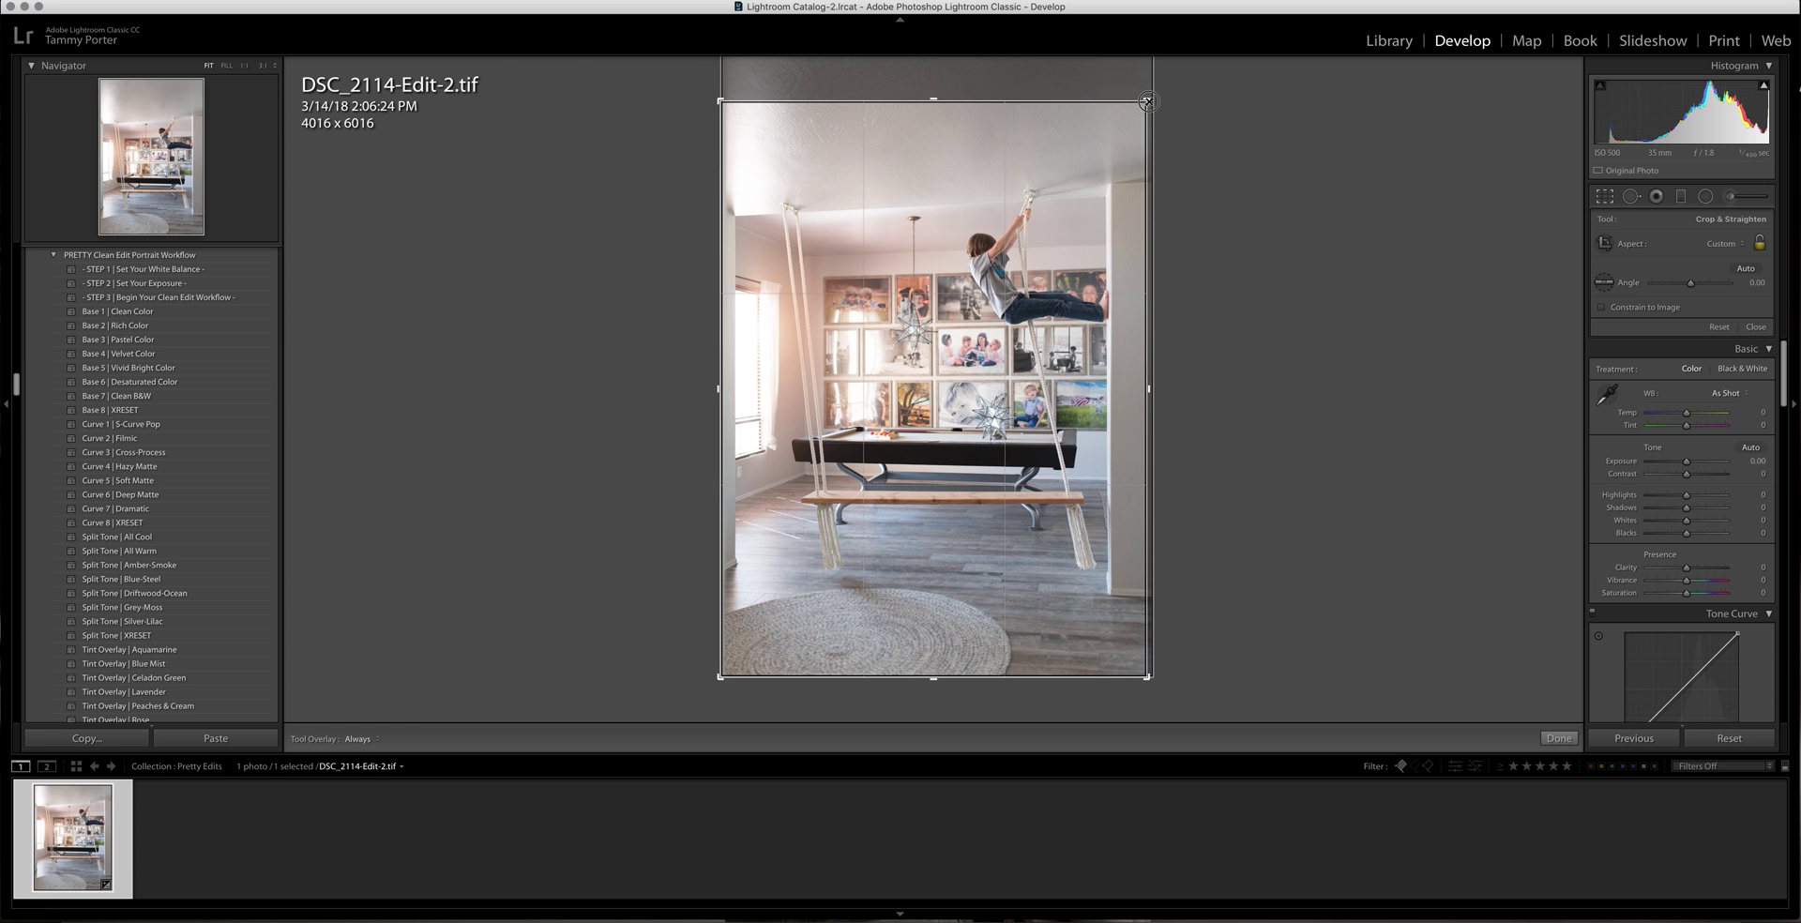
click(1559, 738)
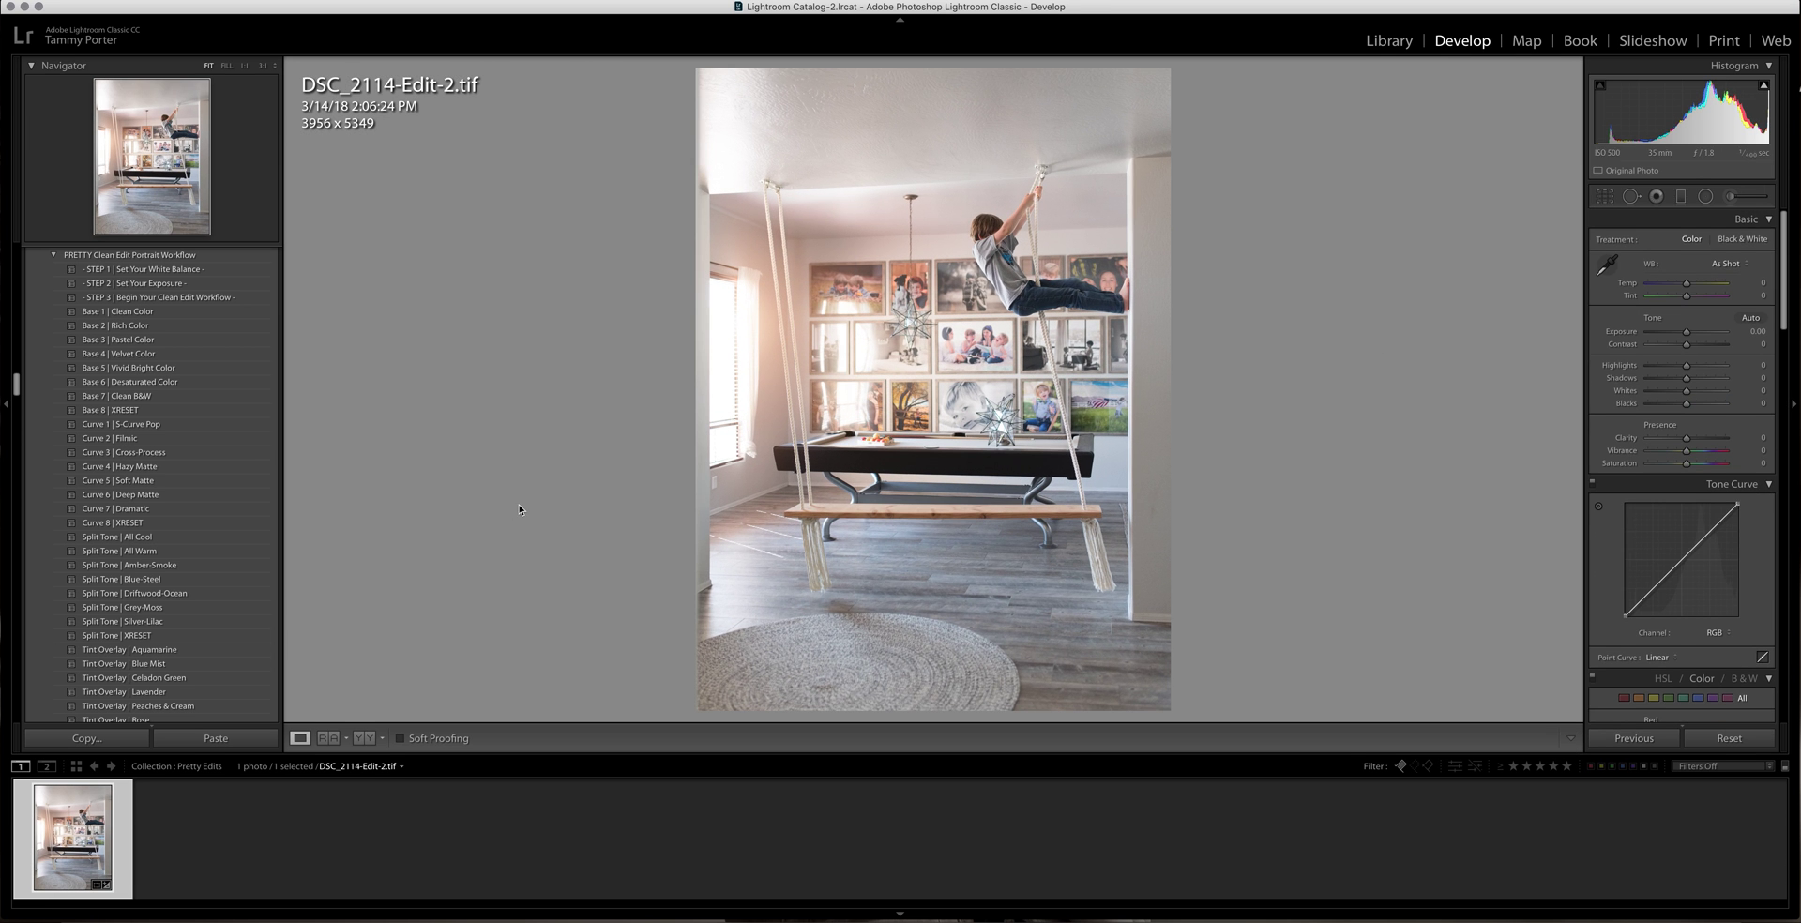
Step: Apply the Curve 6 | Deep Matte tone preset to the swing photo
scroll(168, 477, down, 1)
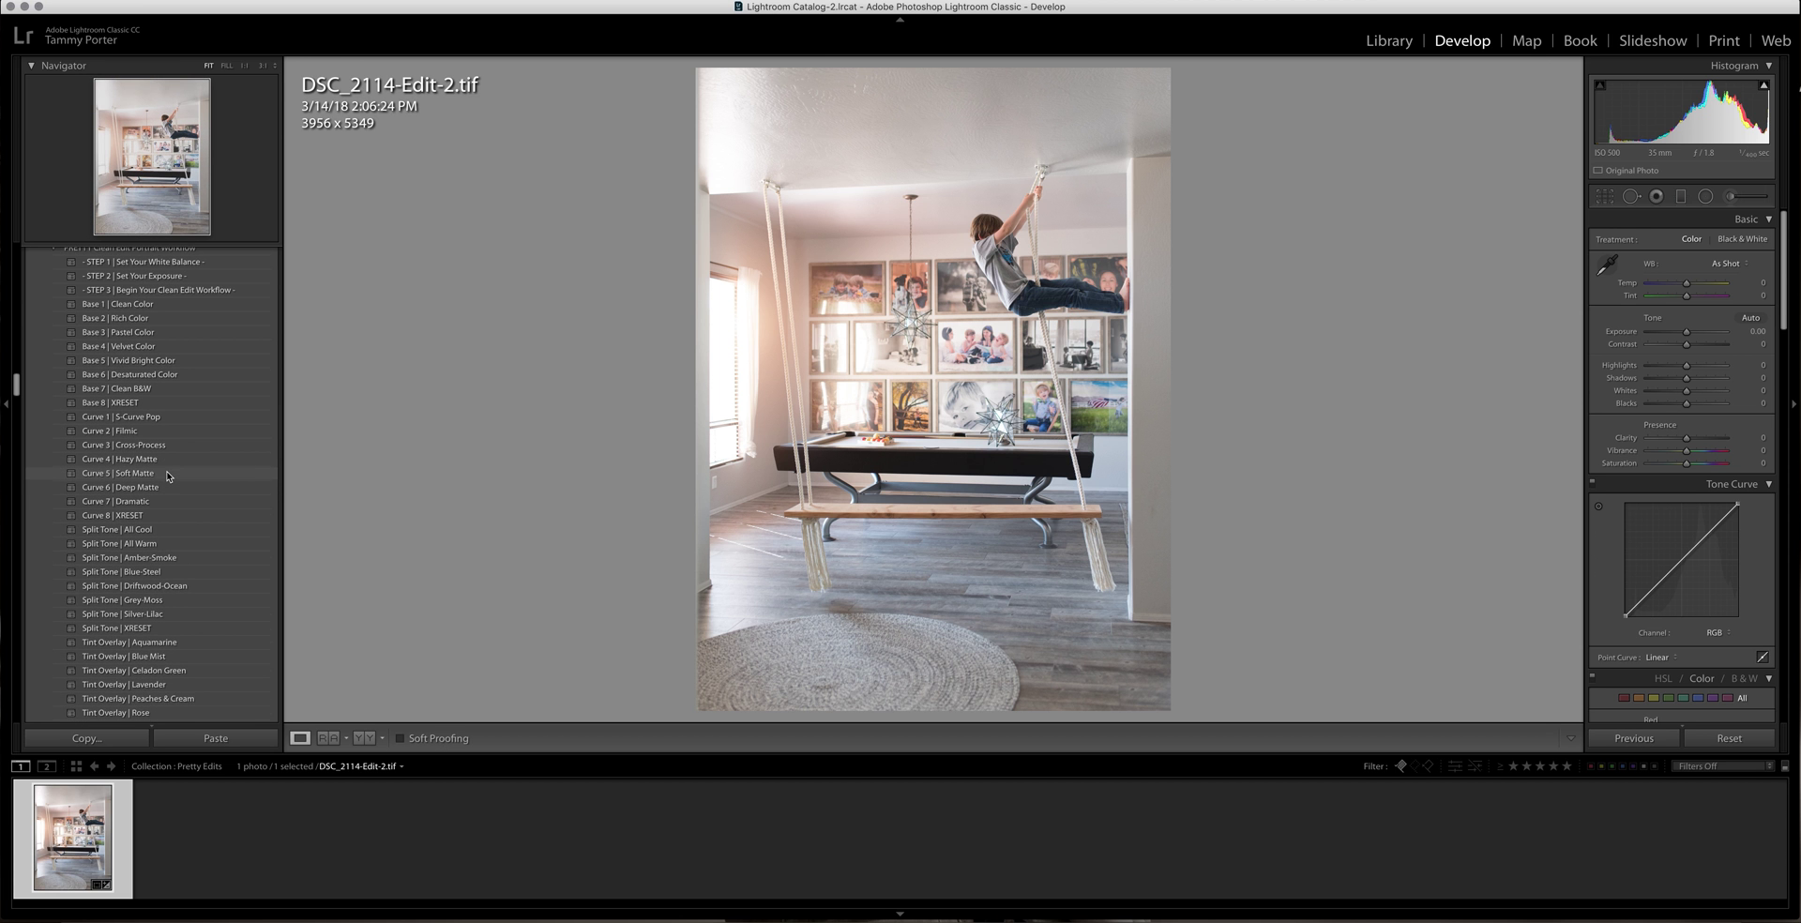
scroll(168, 475, down, 1)
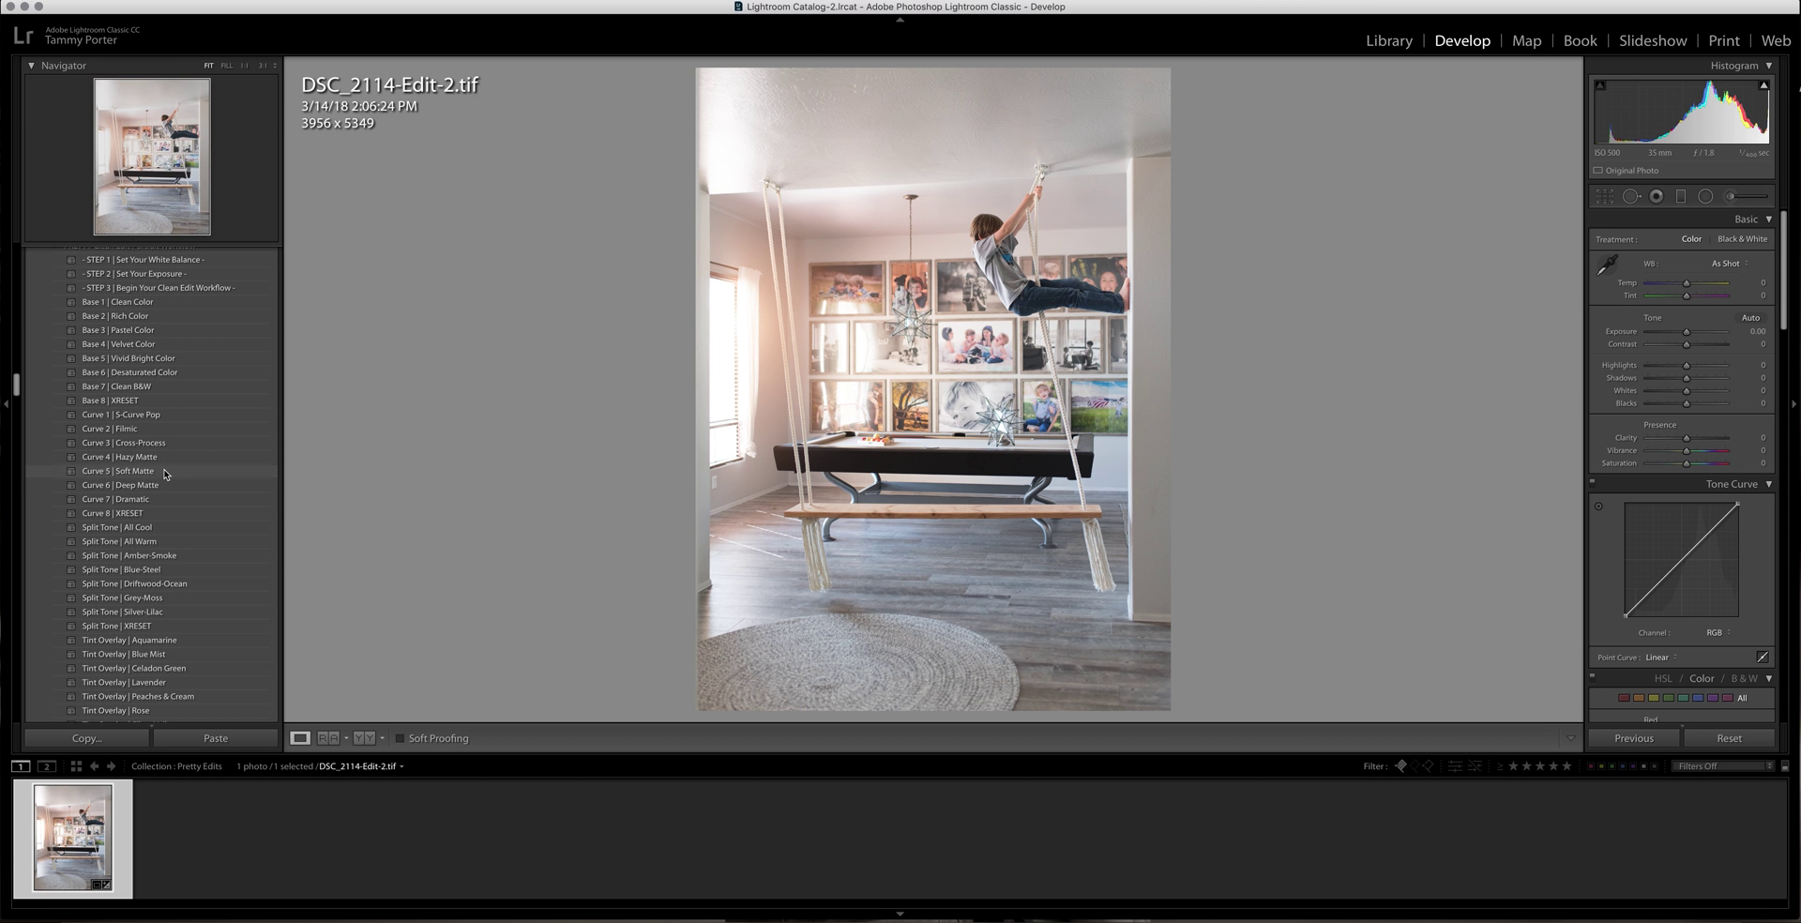
scroll(163, 475, down, 1)
scroll(161, 478, down, 3)
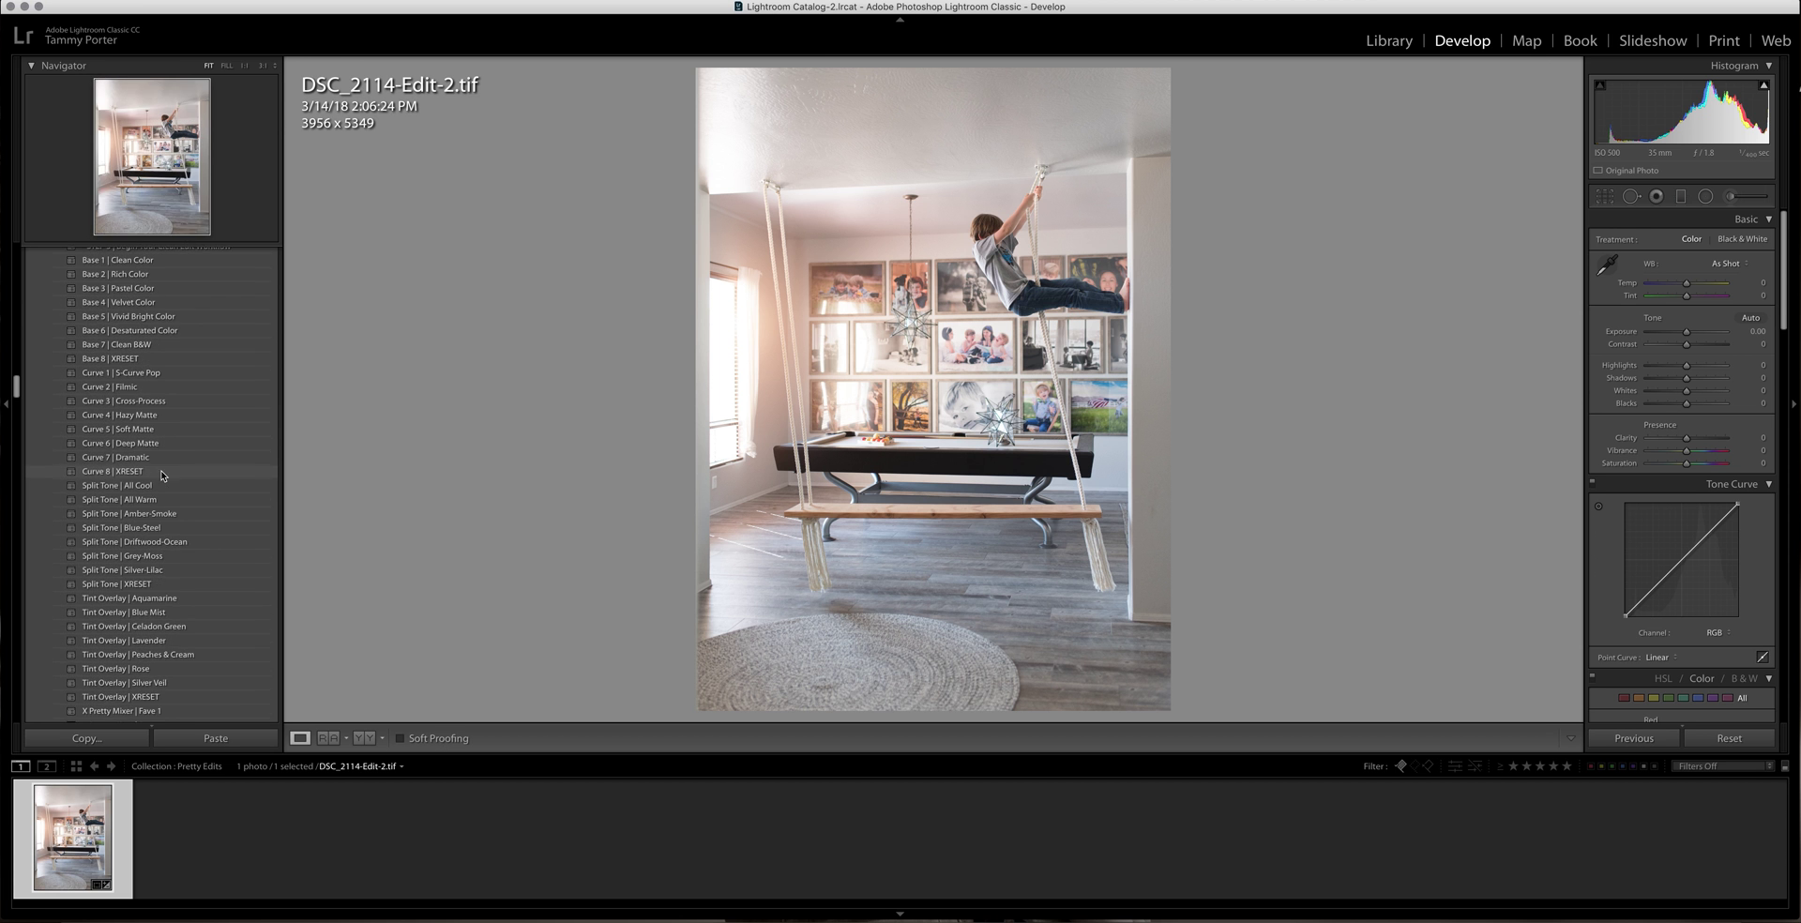
click(168, 443)
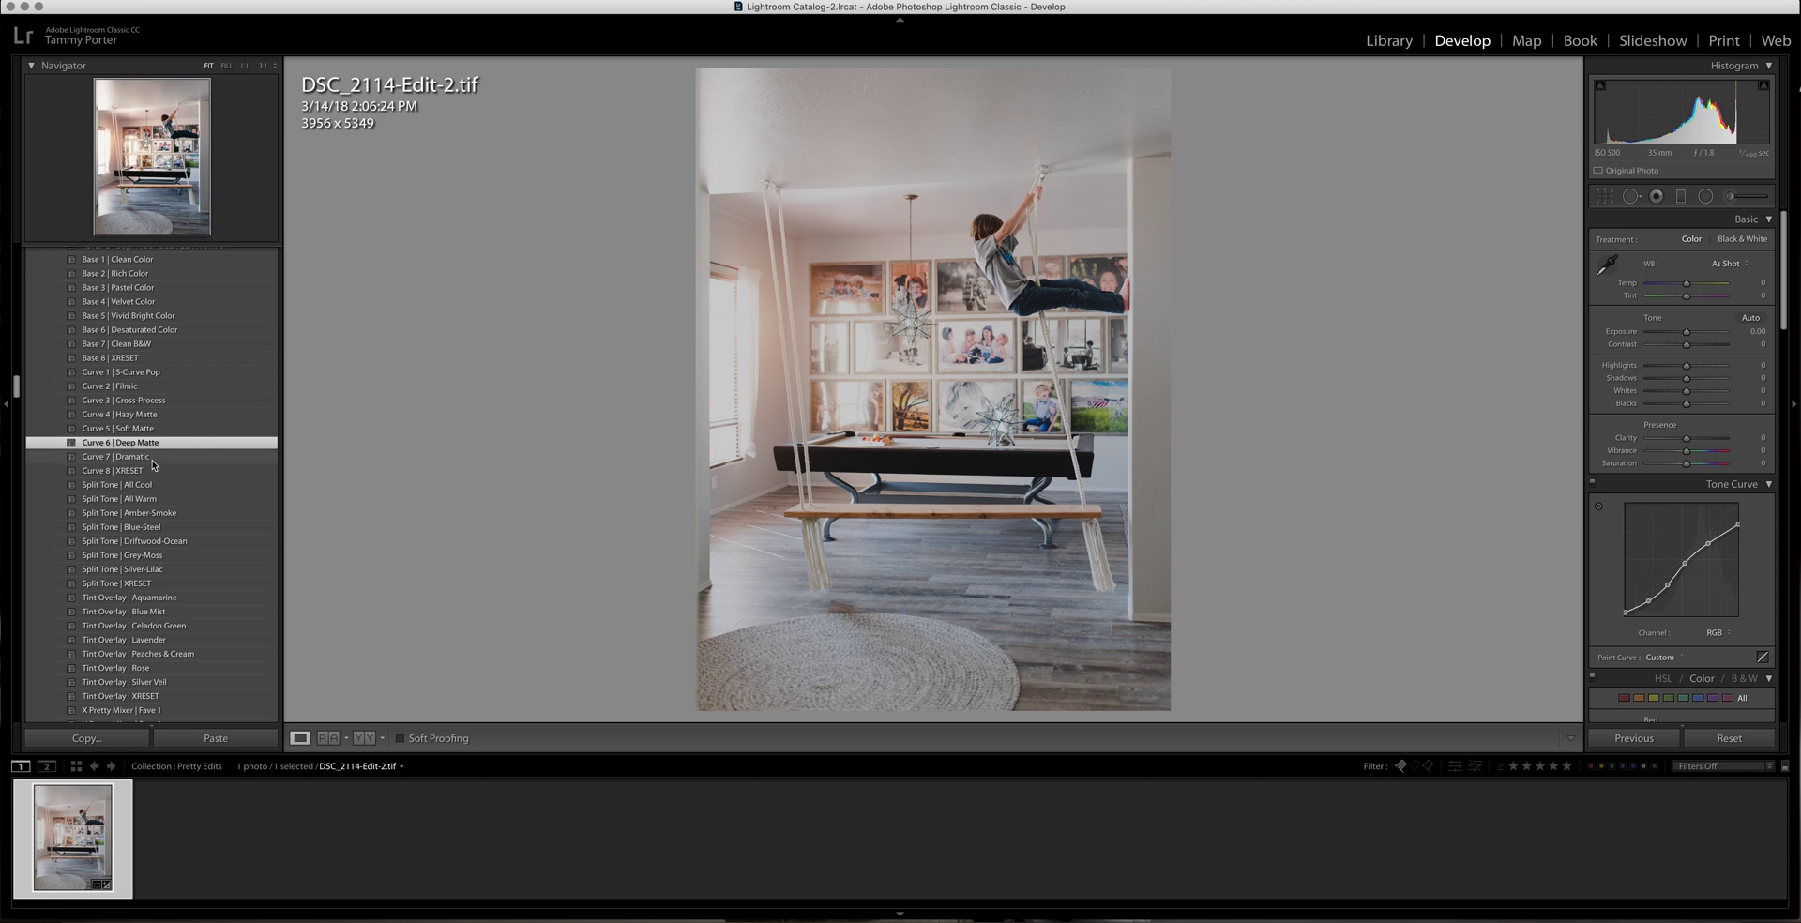
Step: Stack the Tint Overlay | Silver Veil preset and bring the Pretty Portrait Toolkit presets into view
scroll(153, 465, down, 1)
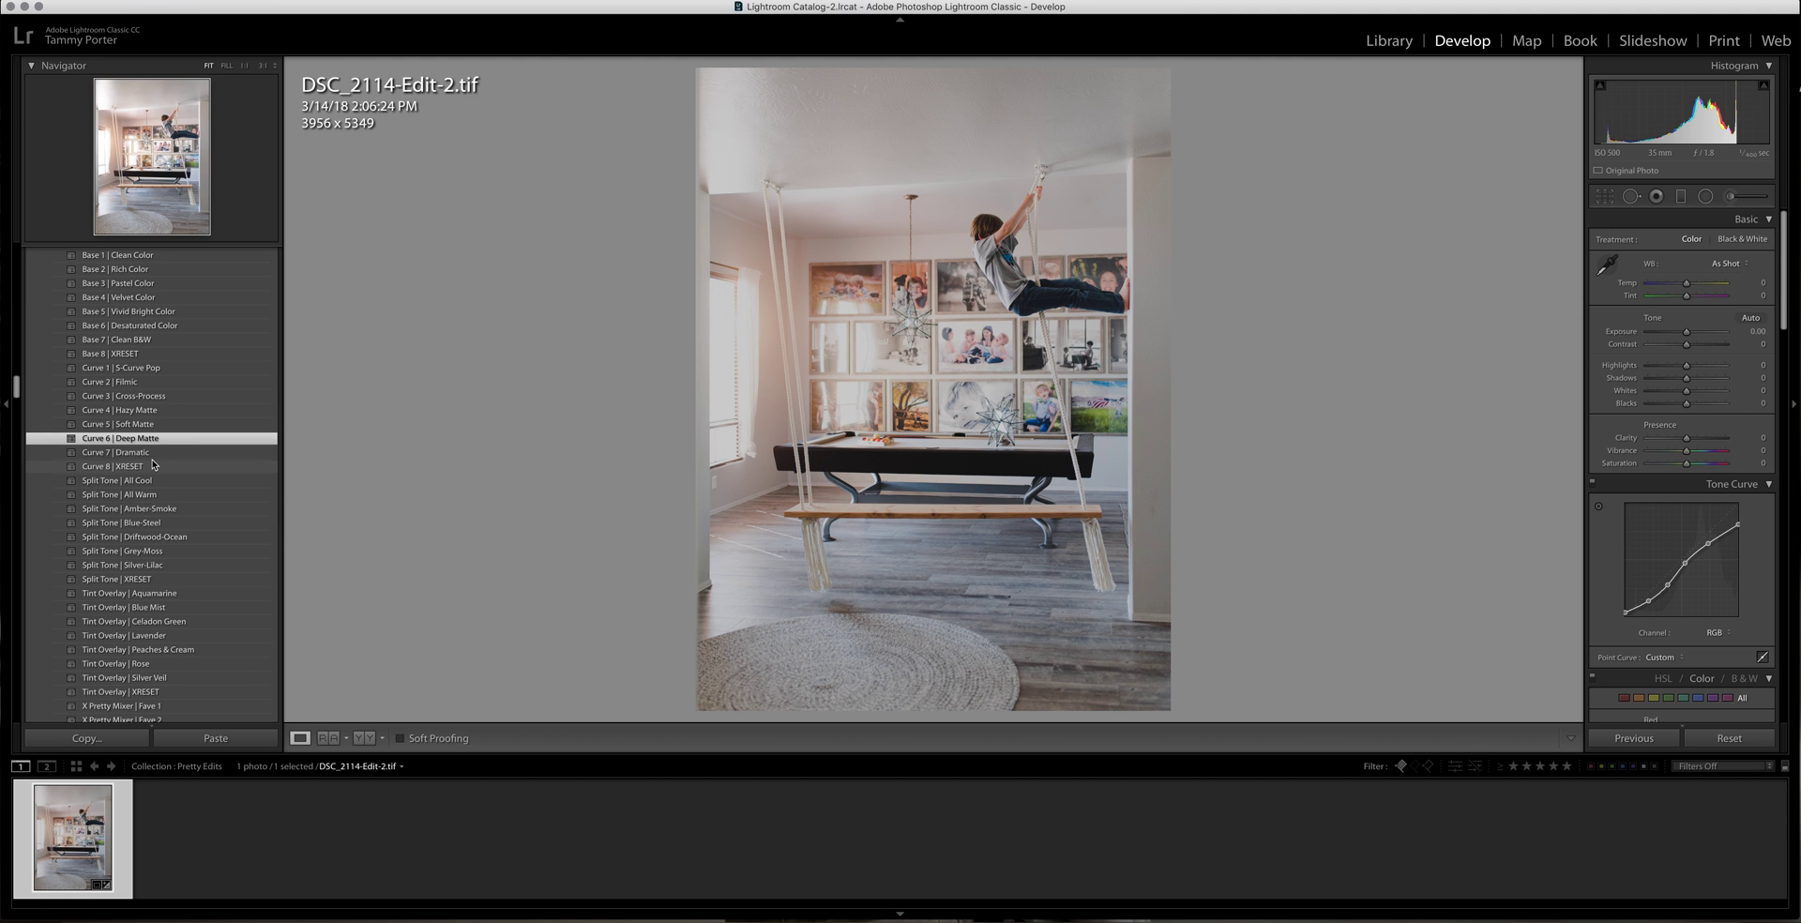
scroll(155, 469, down, 4)
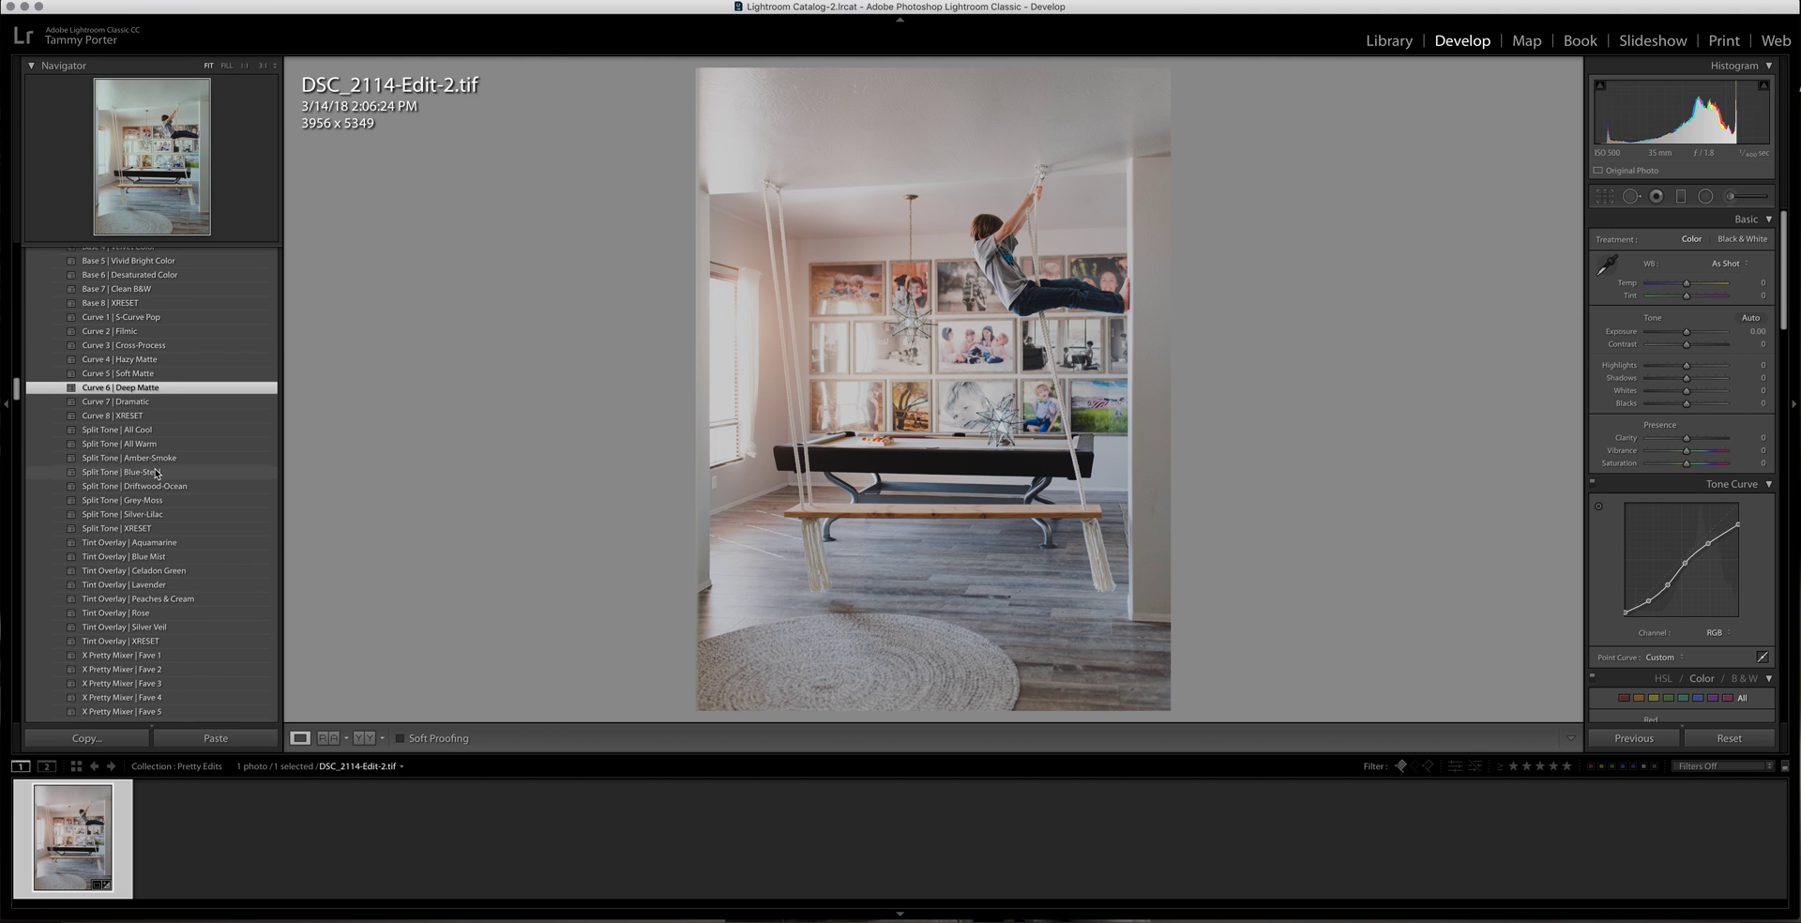
scroll(154, 472, down, 4)
click(152, 577)
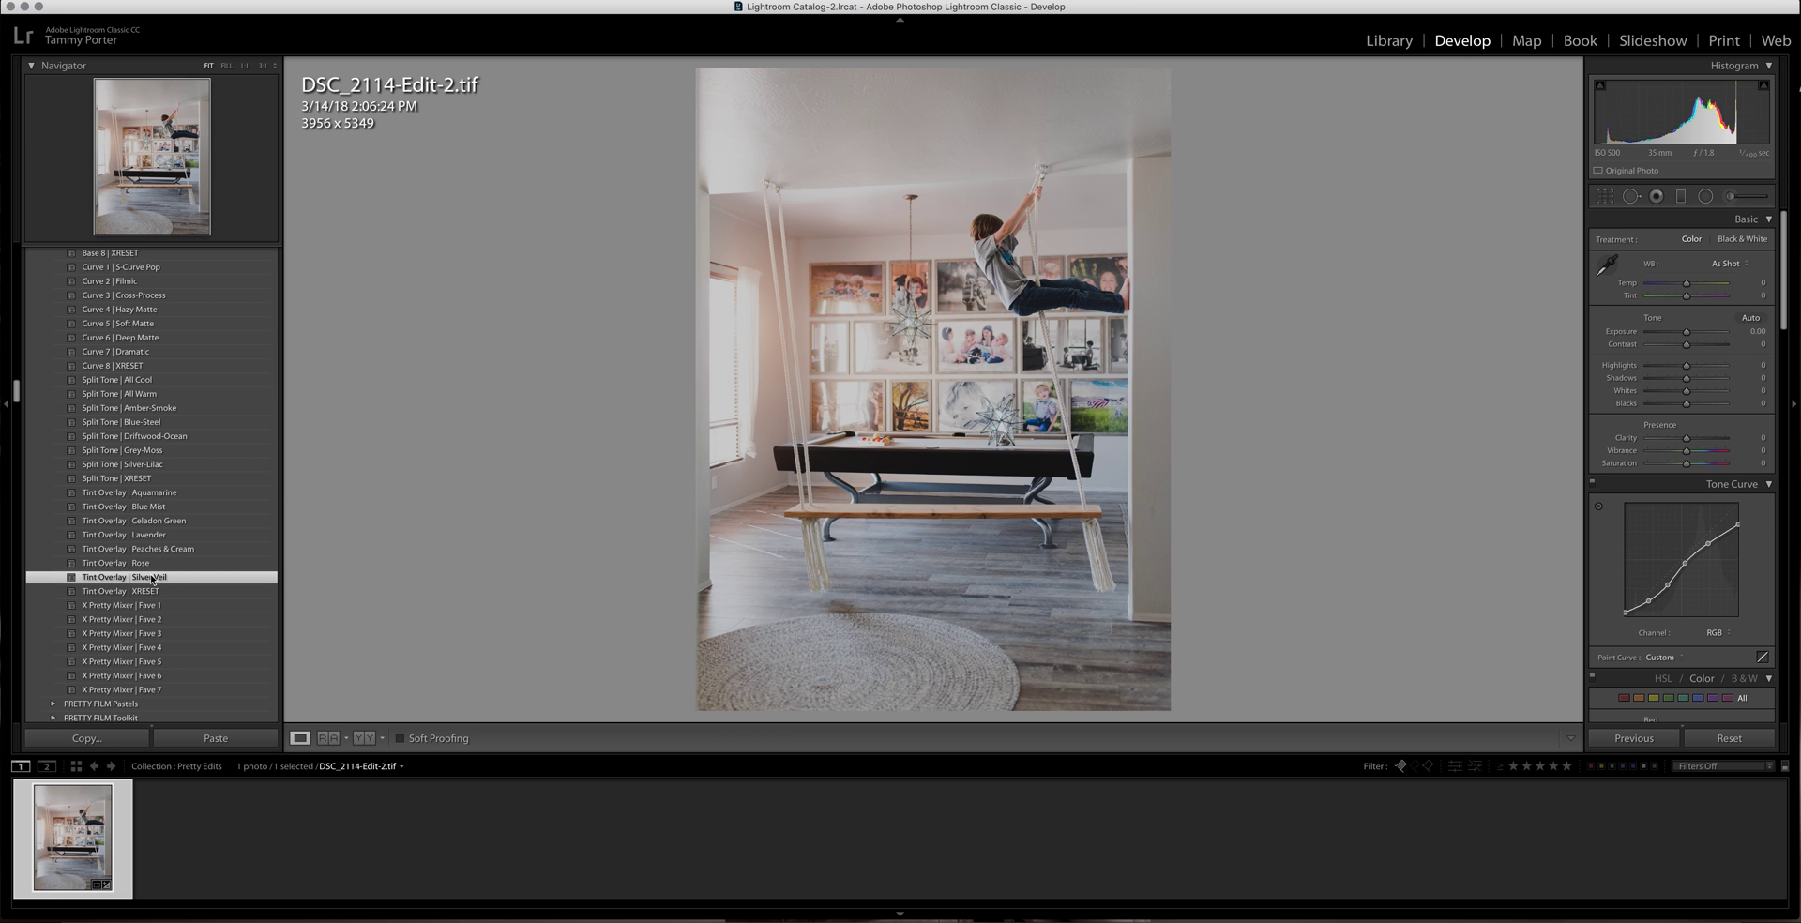
scroll(155, 563, down, 12)
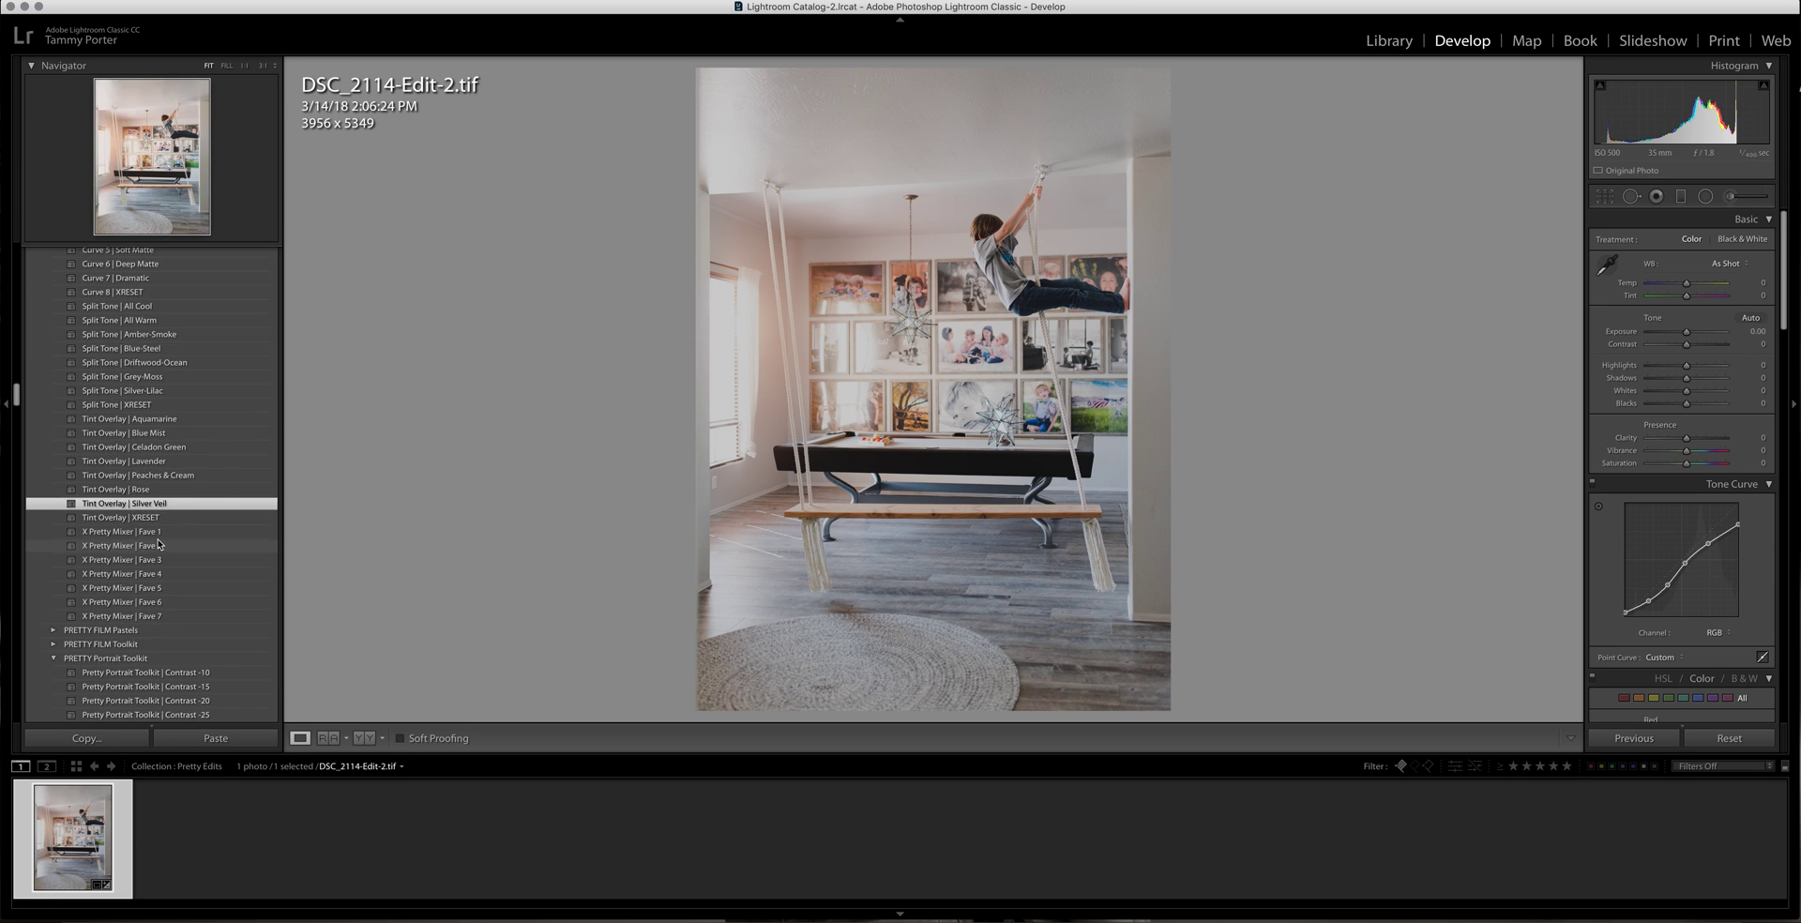
scroll(160, 548, down, 8)
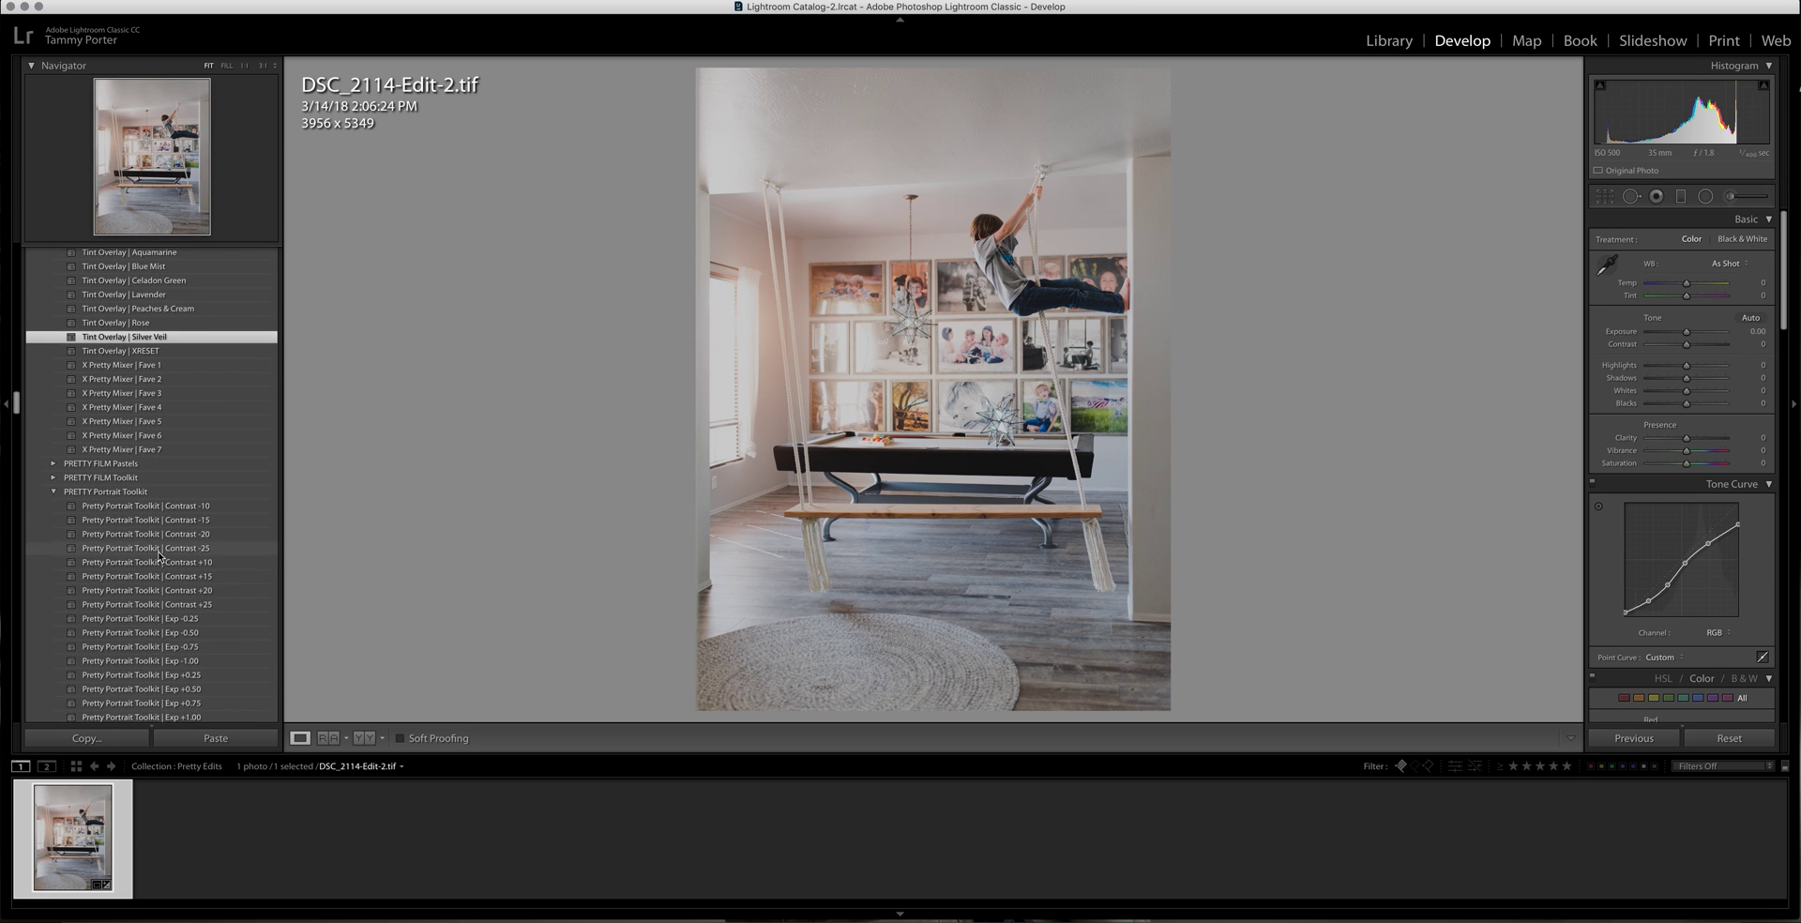
scroll(158, 544, down, 7)
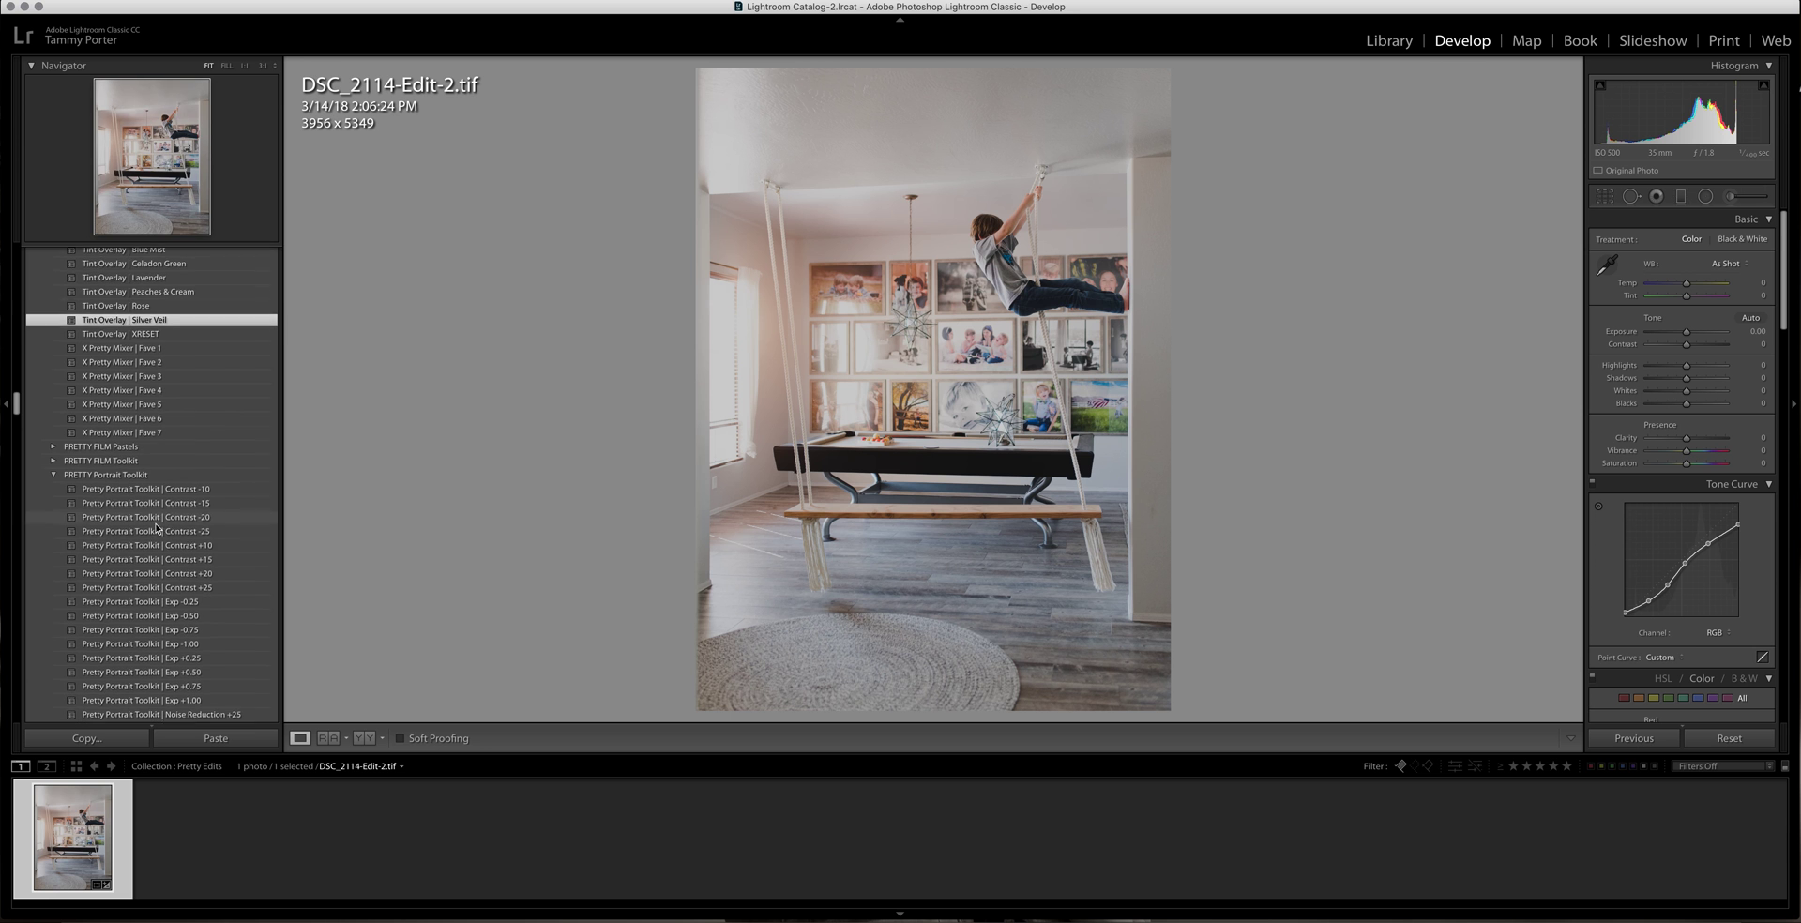
scroll(157, 531, down, 2)
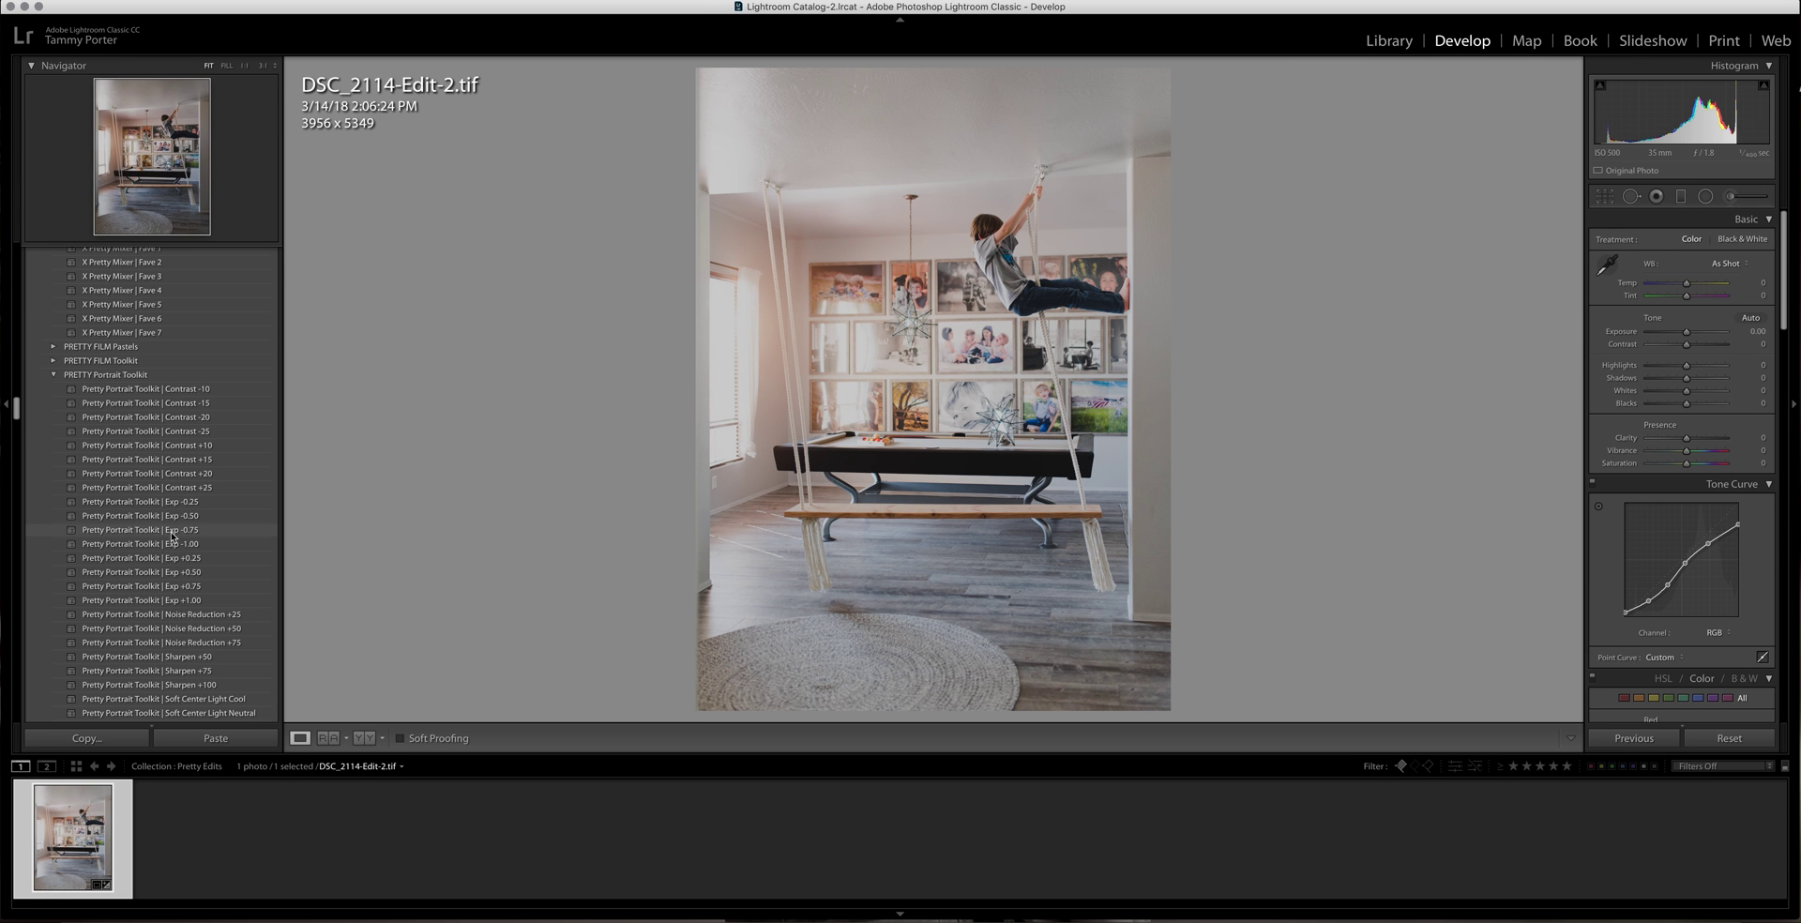
Step: Apply the Pretty Portrait Toolkit presets Sharpen +50 and WB Auto
scroll(170, 563, down, 1)
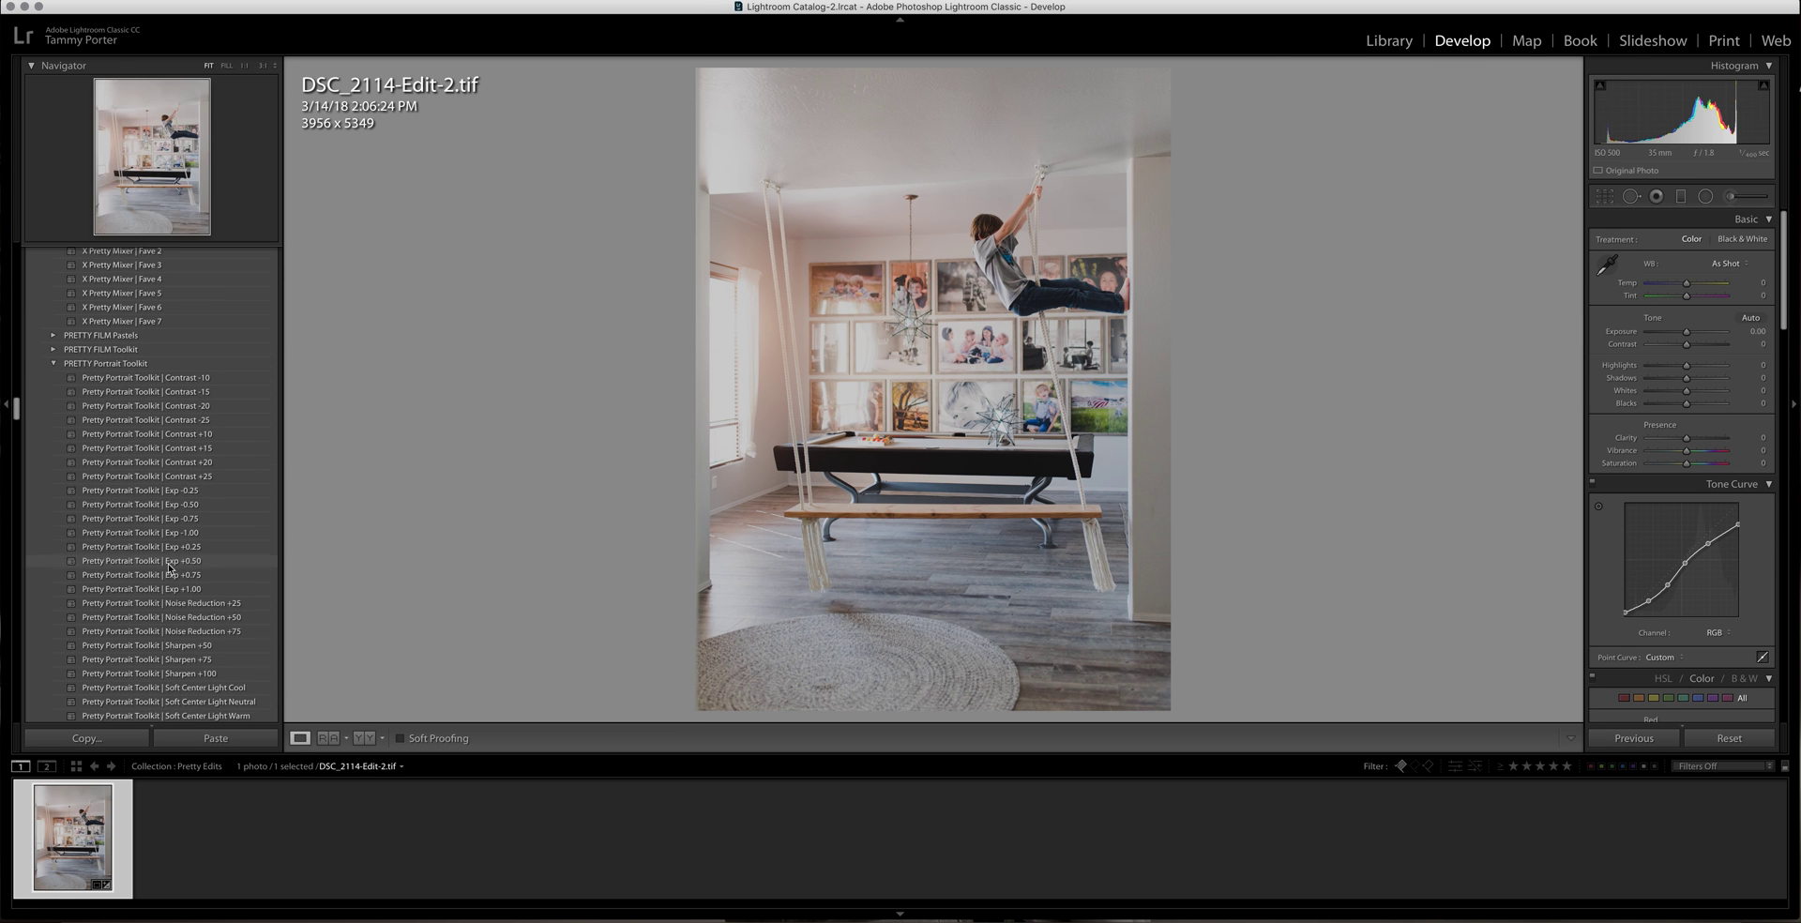
scroll(170, 568, down, 2)
click(179, 626)
scroll(179, 630, down, 5)
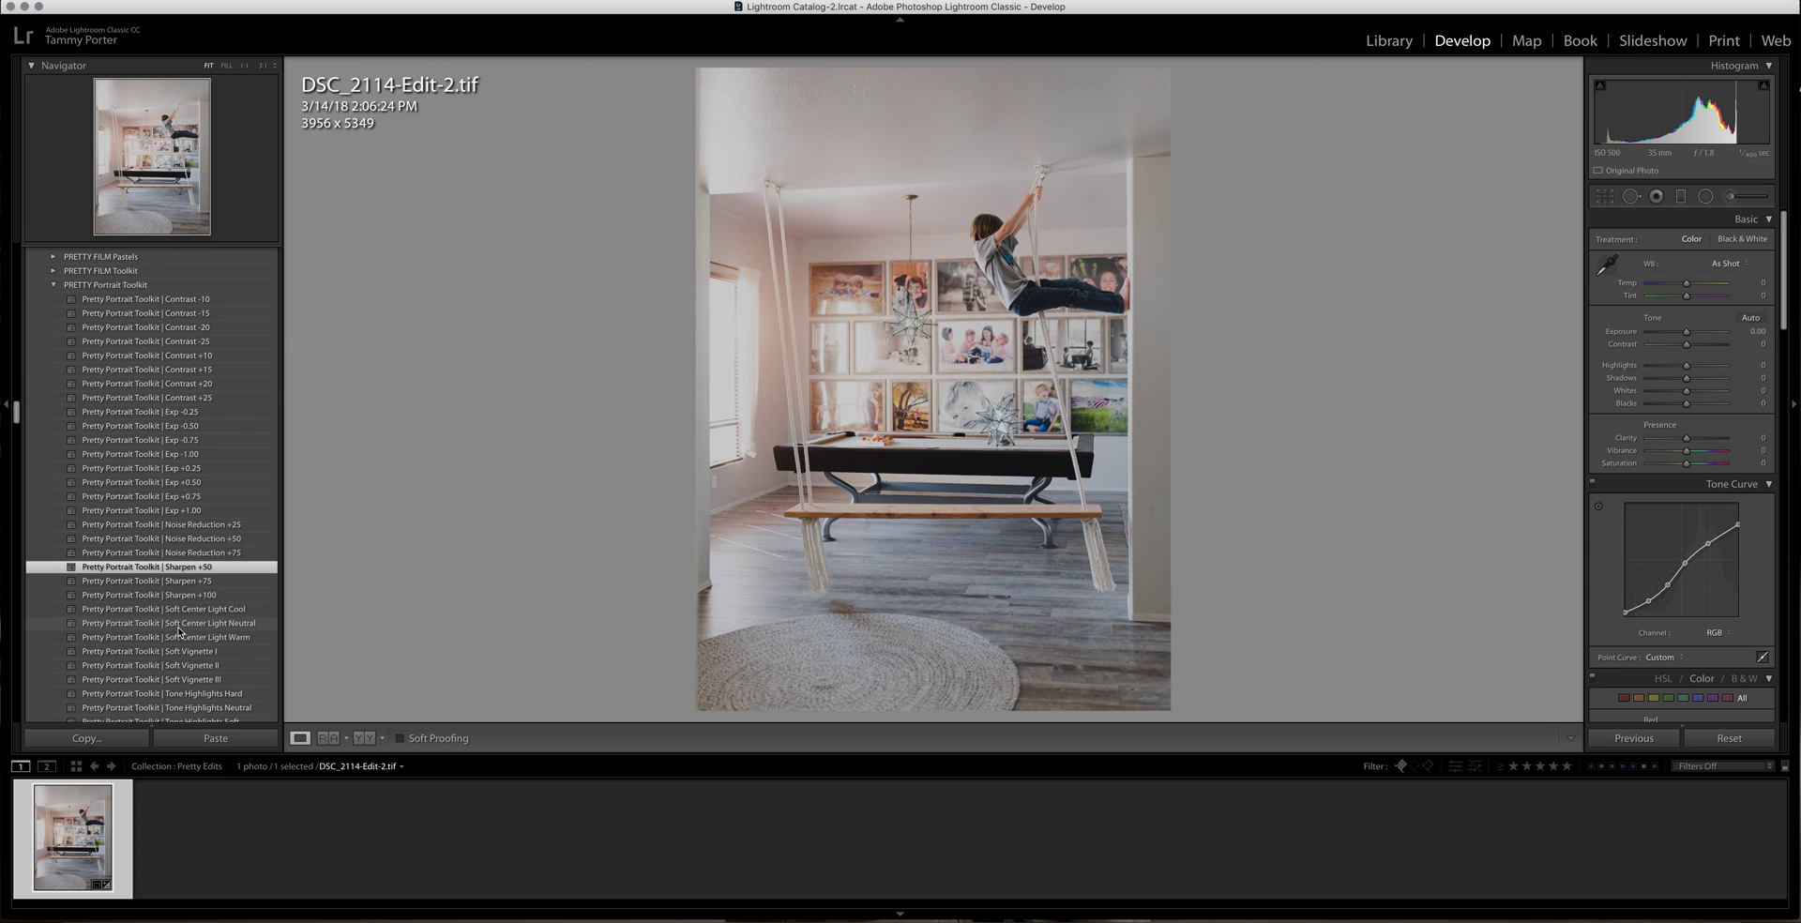
scroll(179, 627, down, 3)
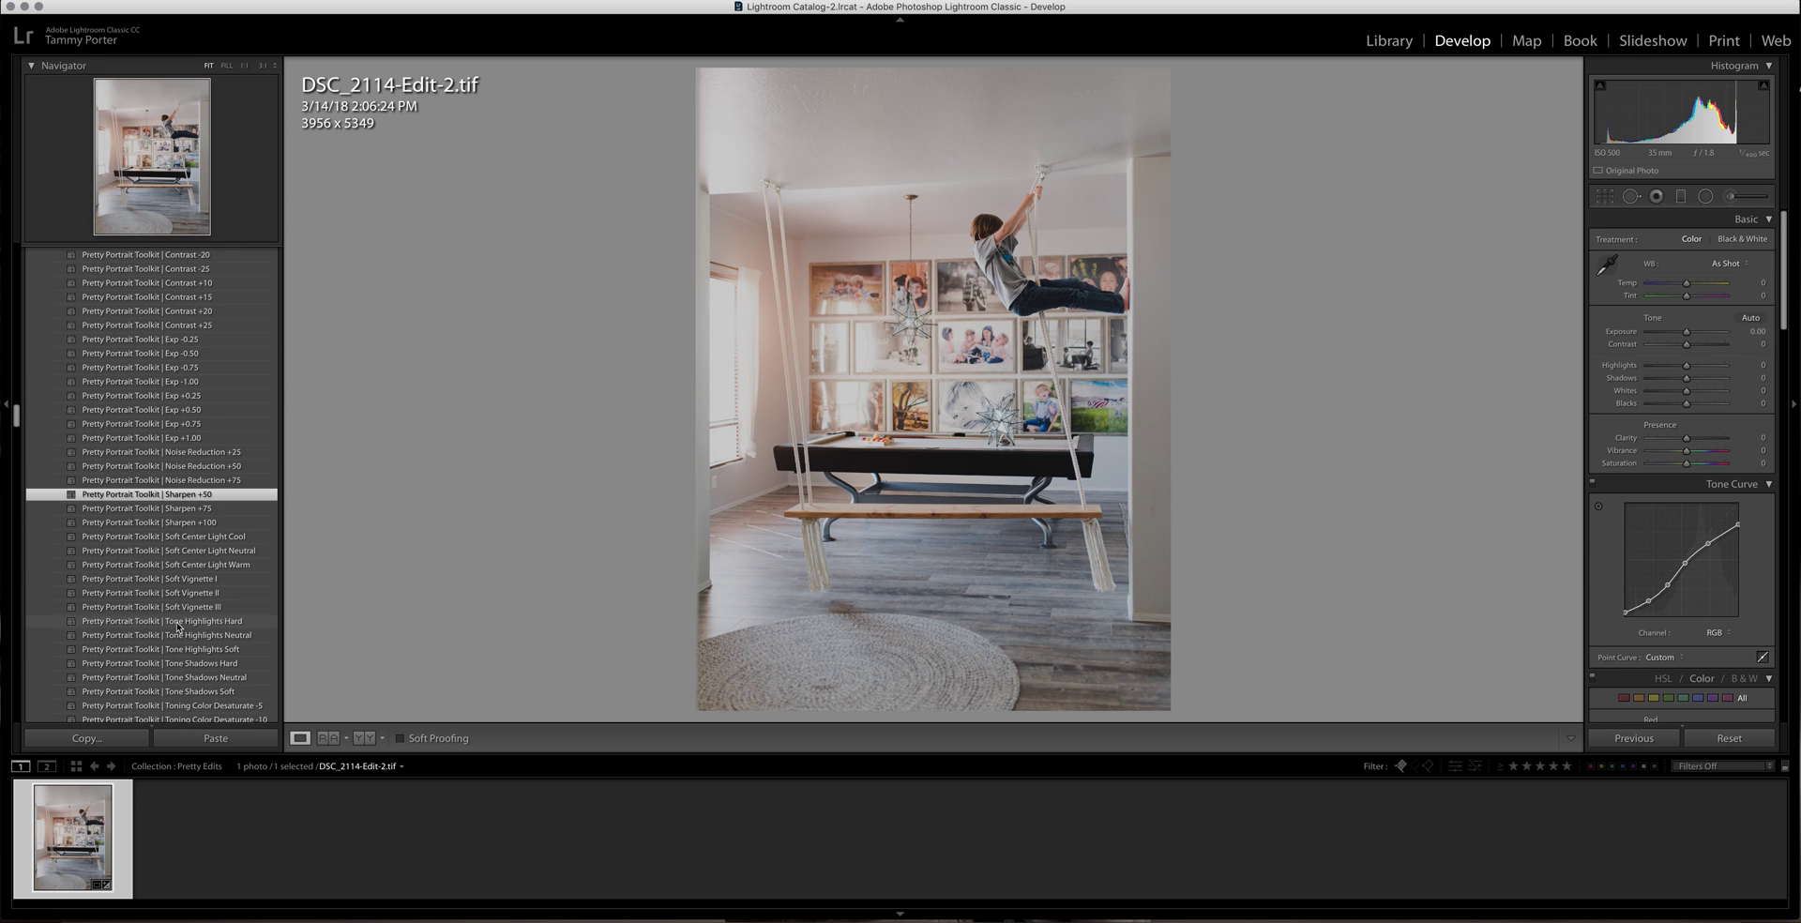
scroll(177, 625, down, 7)
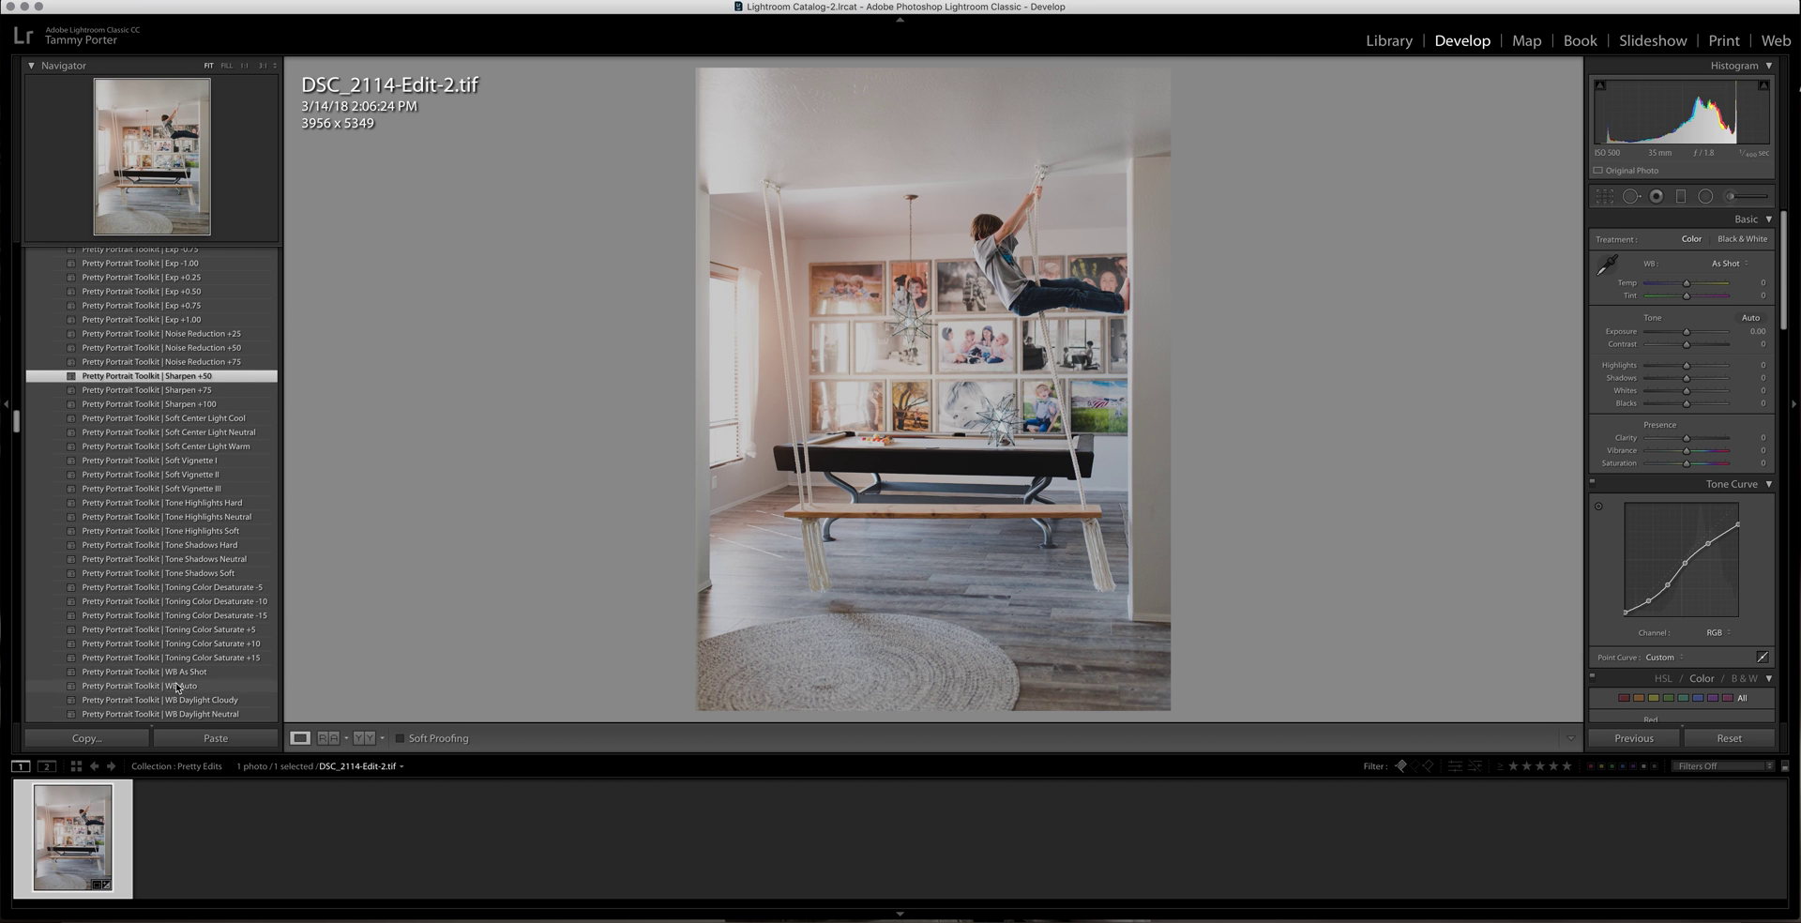
click(179, 686)
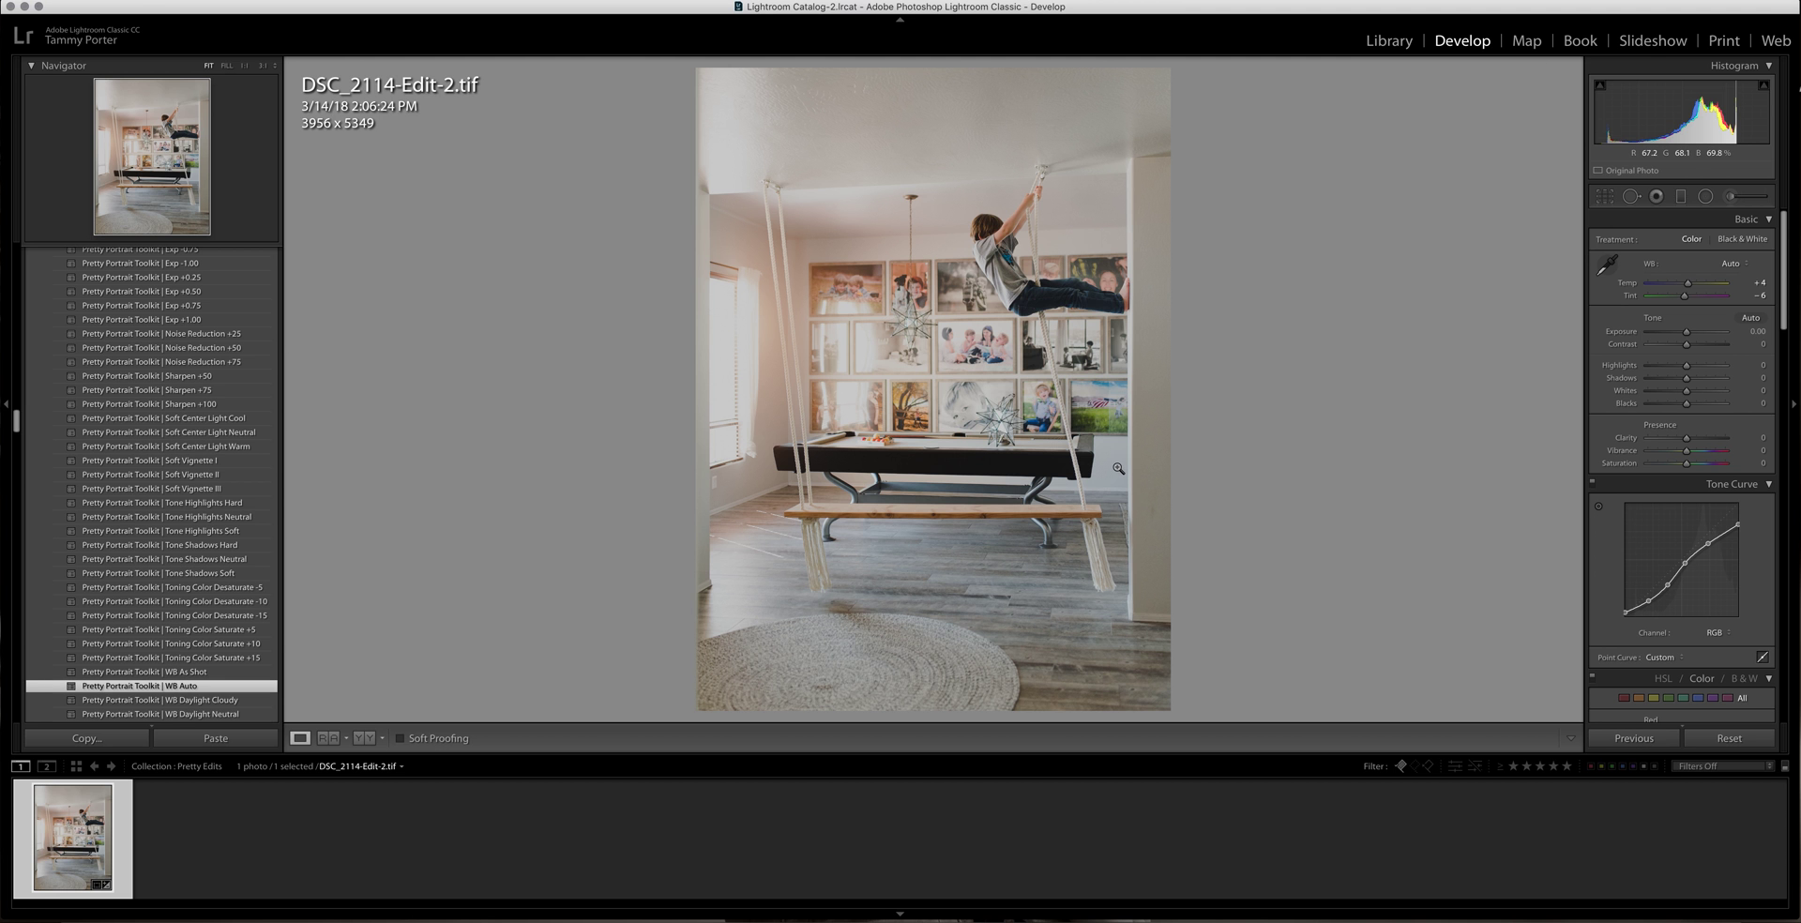
Step: Preview the Base 3 | Pastel Color preset, then switch to Base 1 | Clean Color
scroll(218, 459, up, 4)
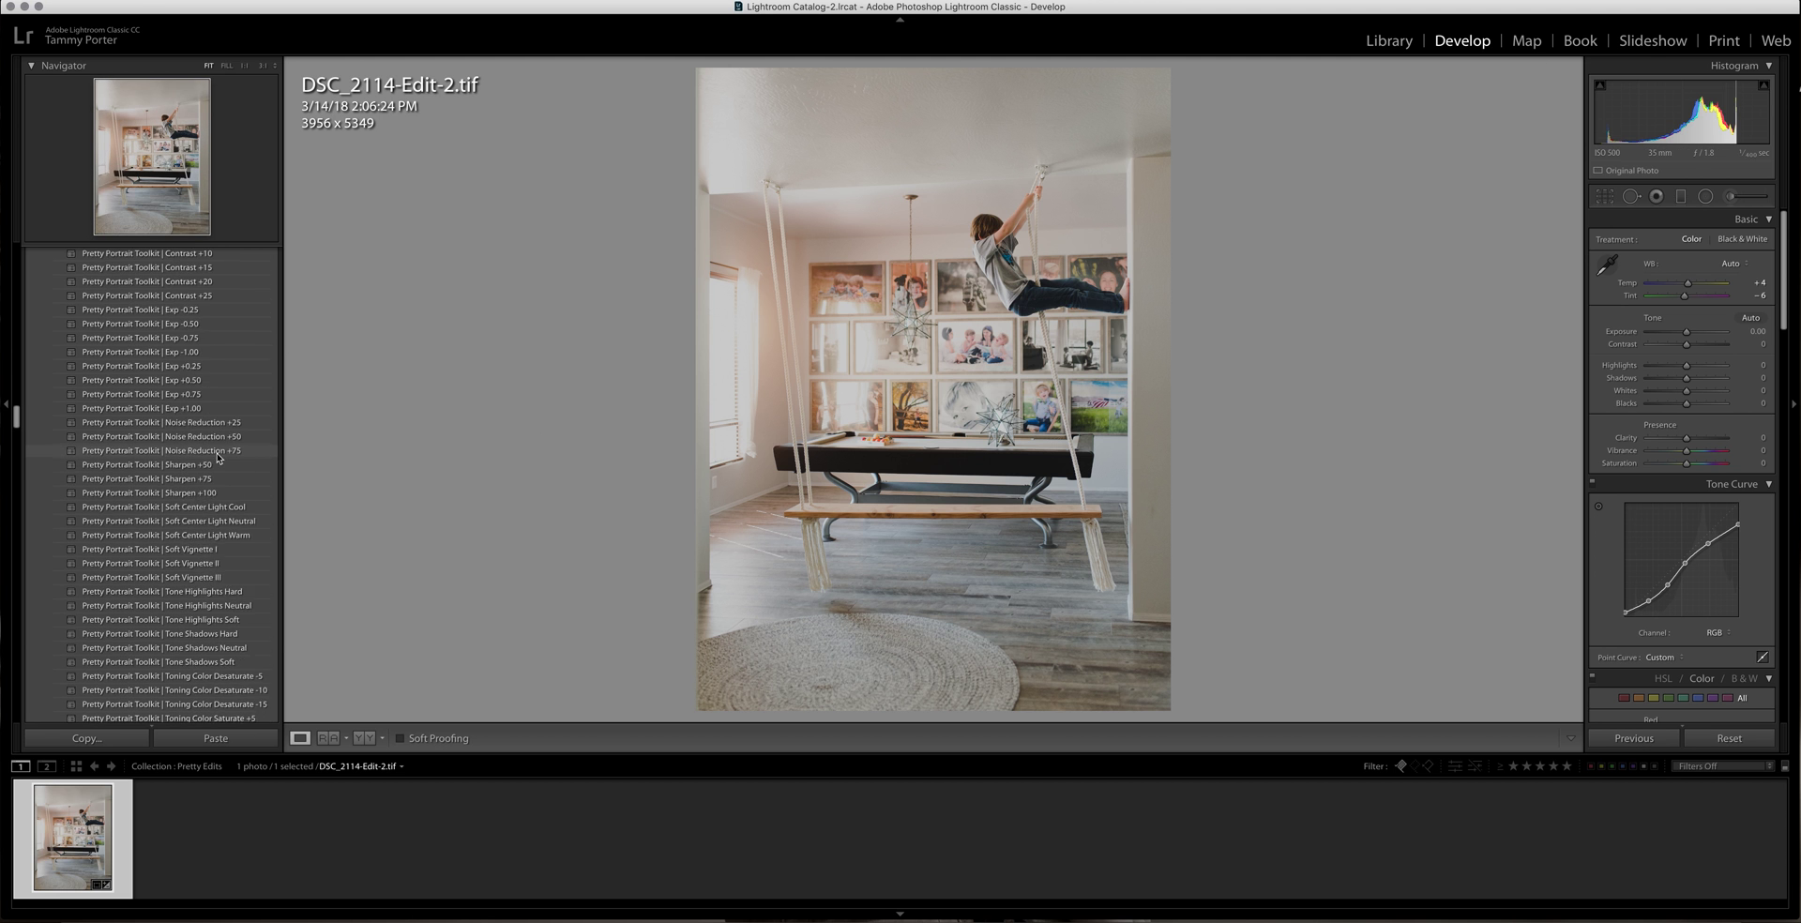
scroll(218, 459, up, 15)
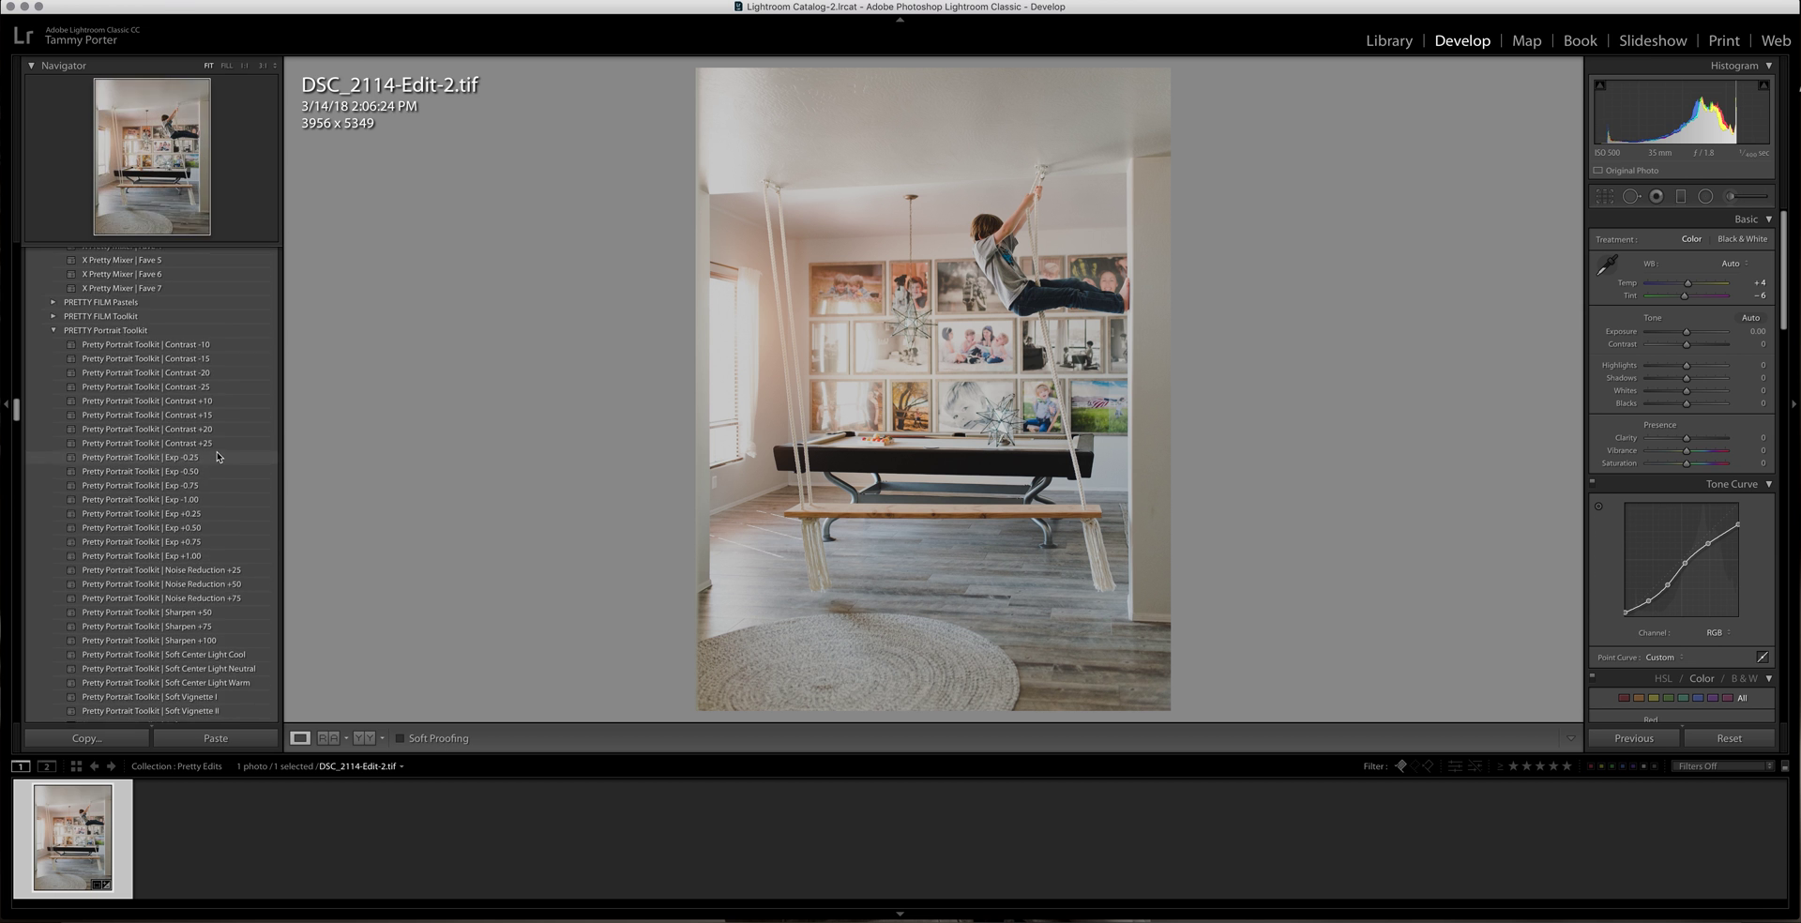
scroll(216, 452, up, 6)
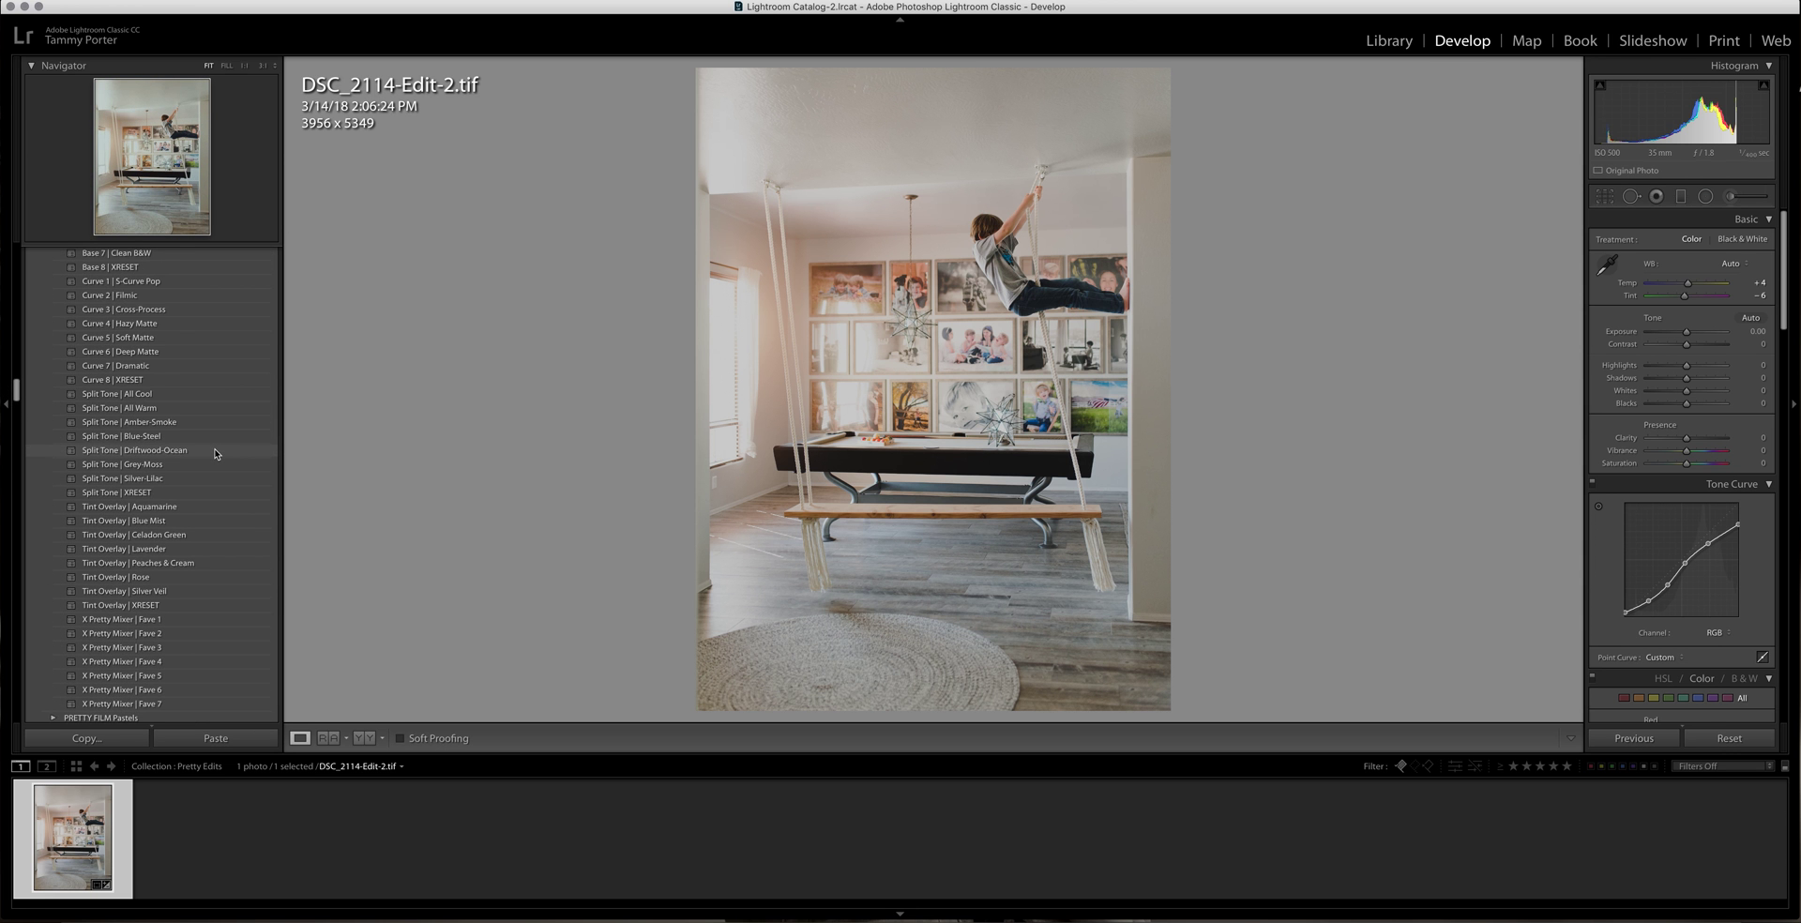
scroll(215, 454, up, 3)
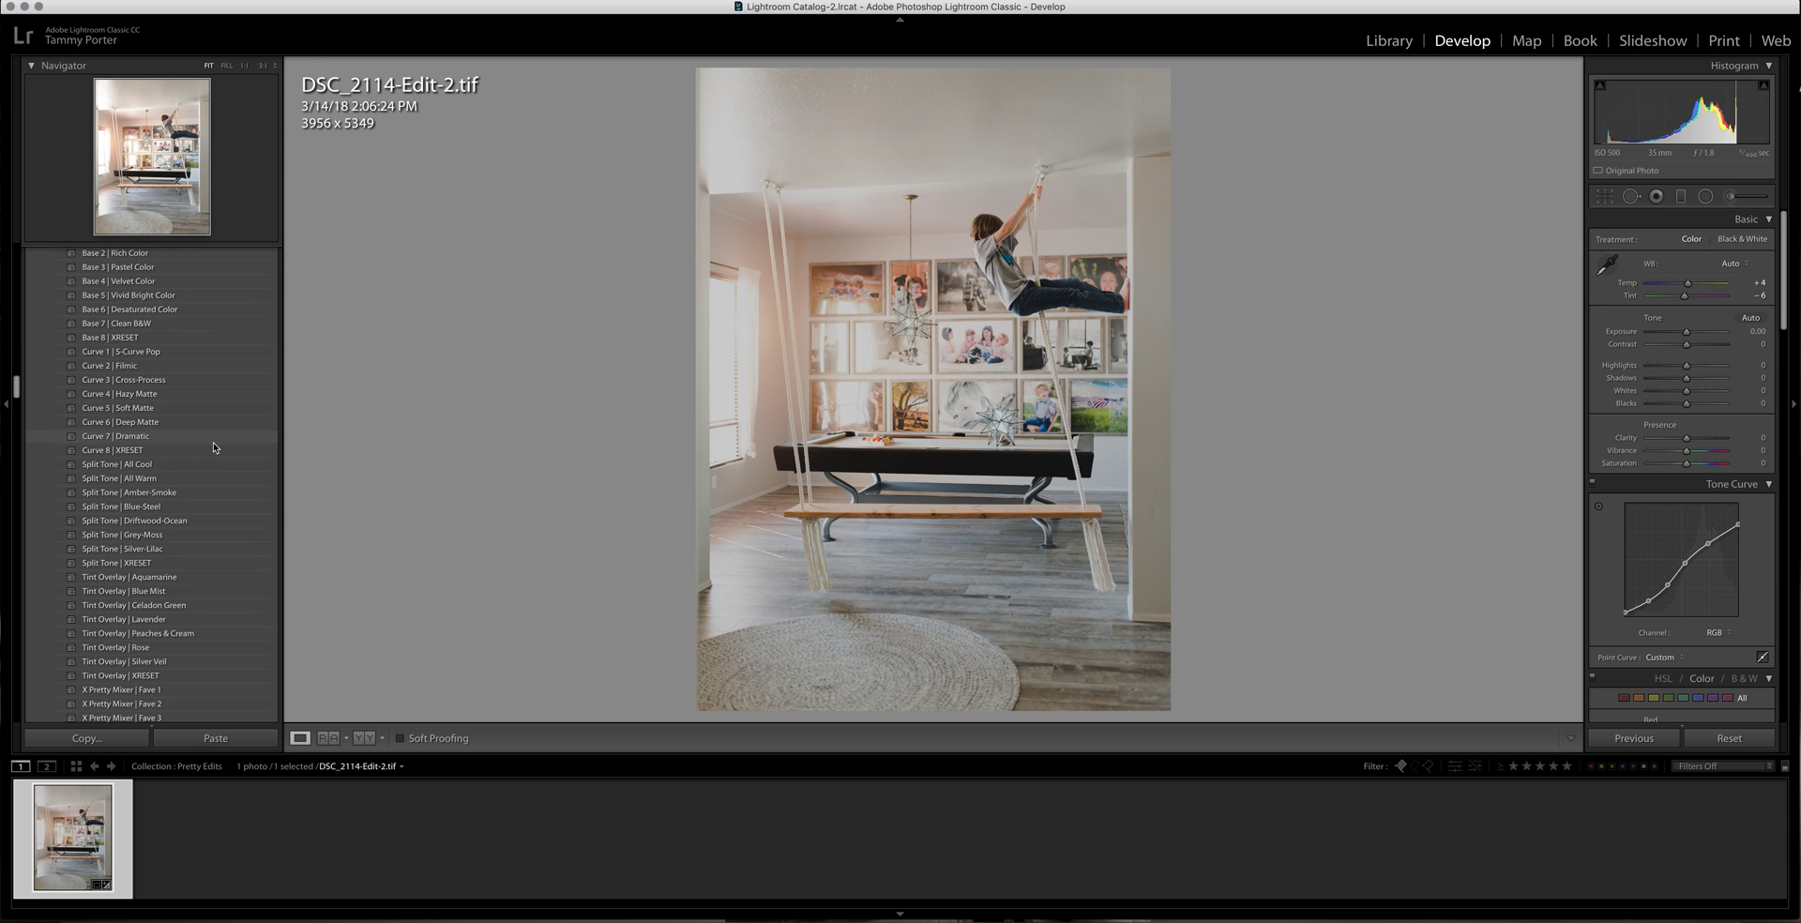
click(143, 268)
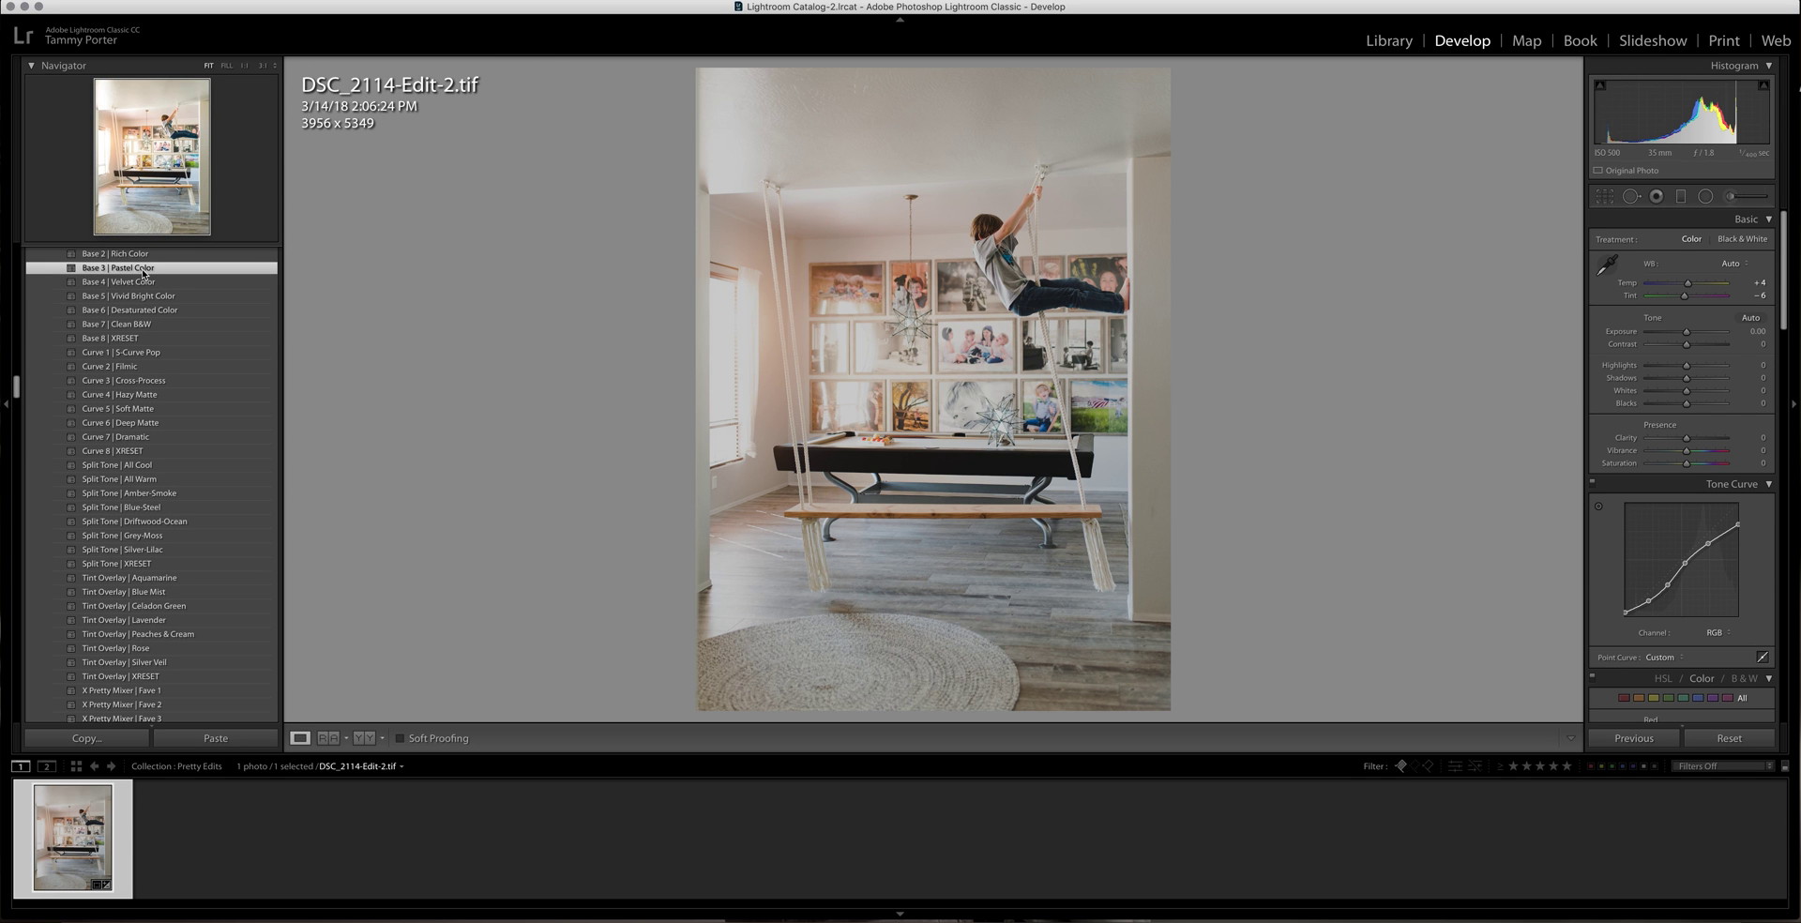
scroll(147, 298, up, 1)
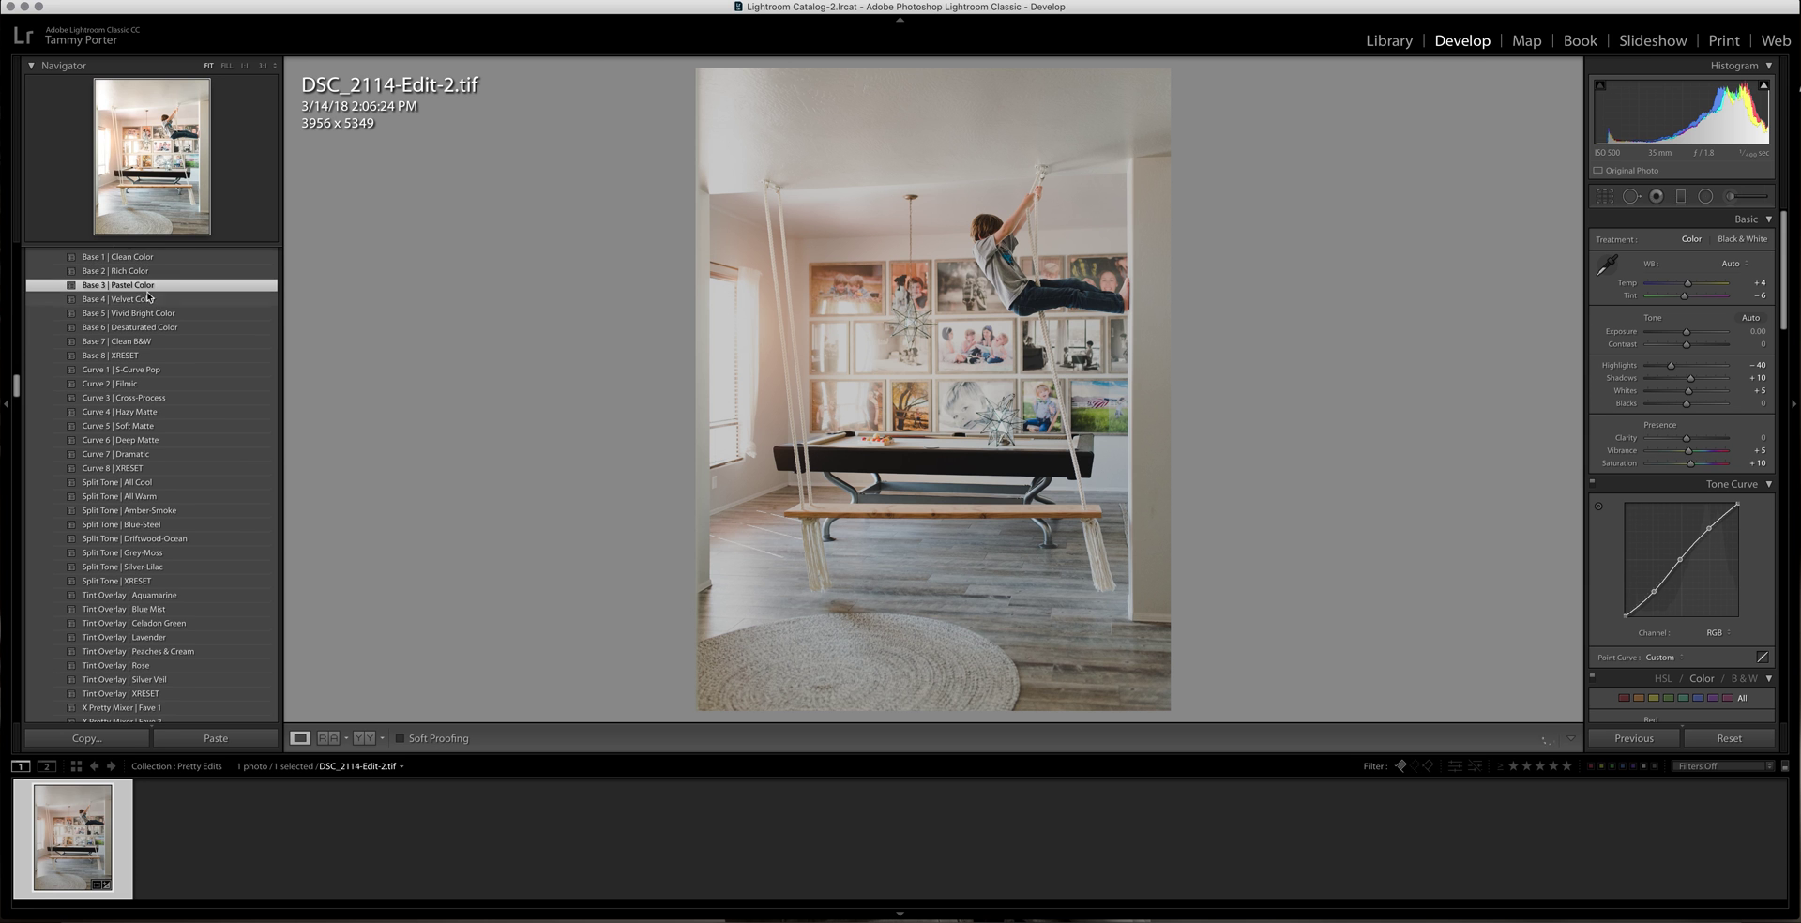
click(144, 260)
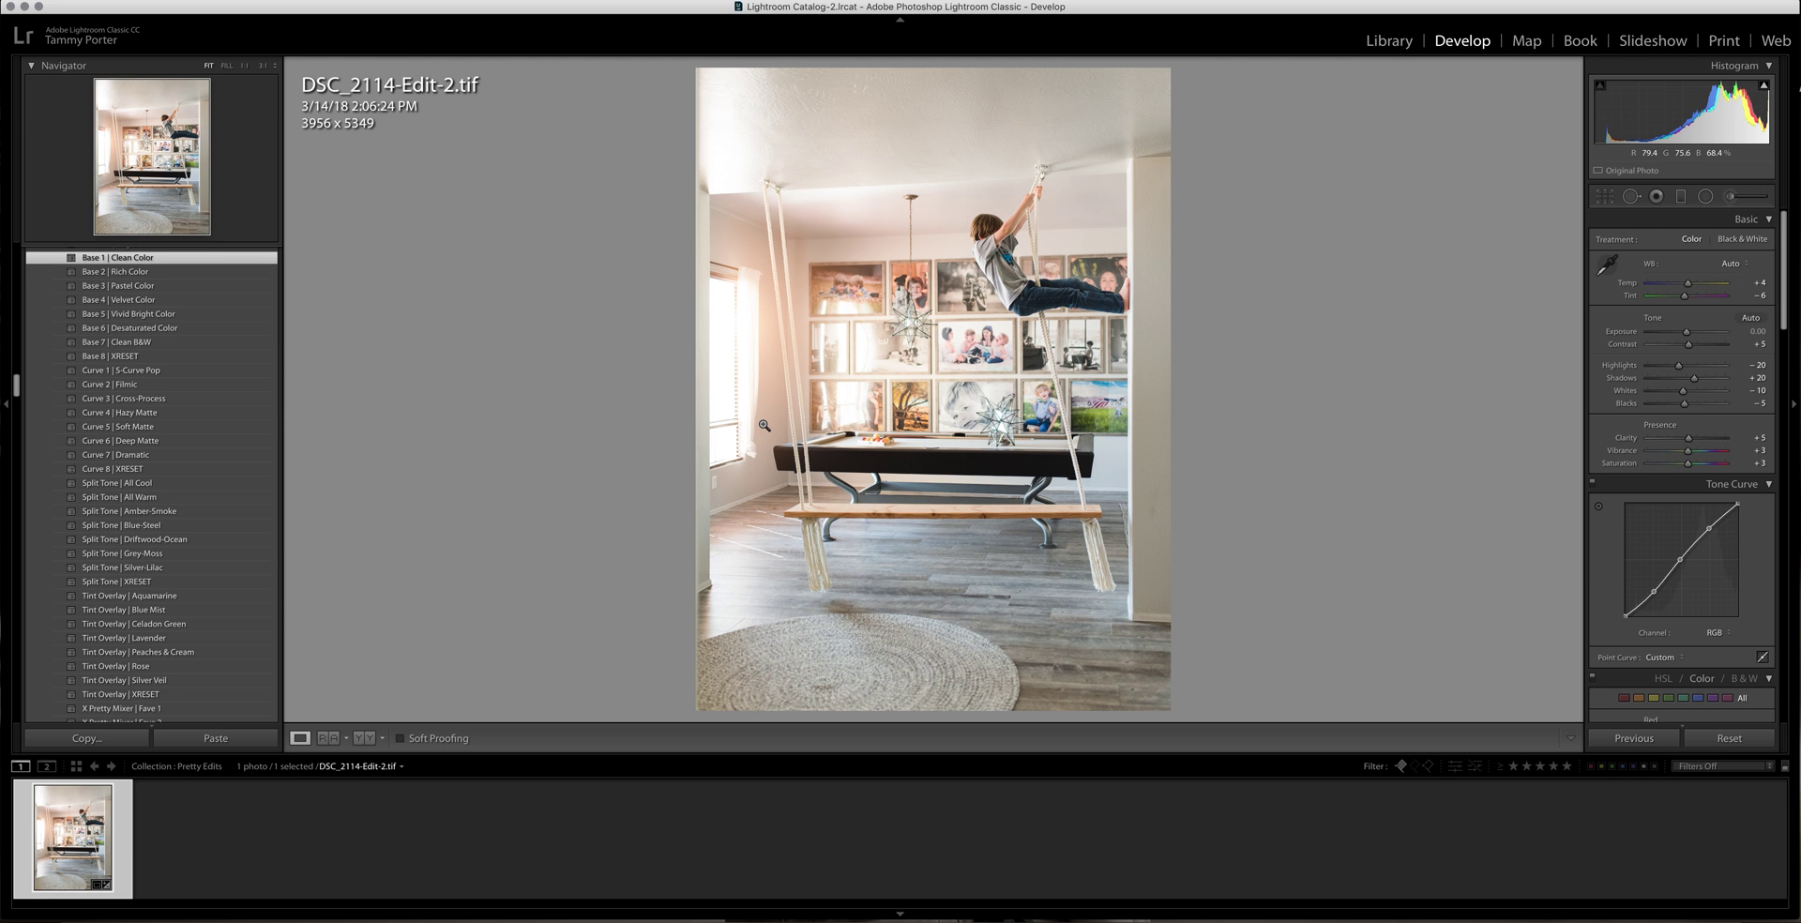
click(1705, 196)
Step: Draw a Dodge (Lighten) radial filter centred around the swinging child
drag(1001, 247, 1211, 454)
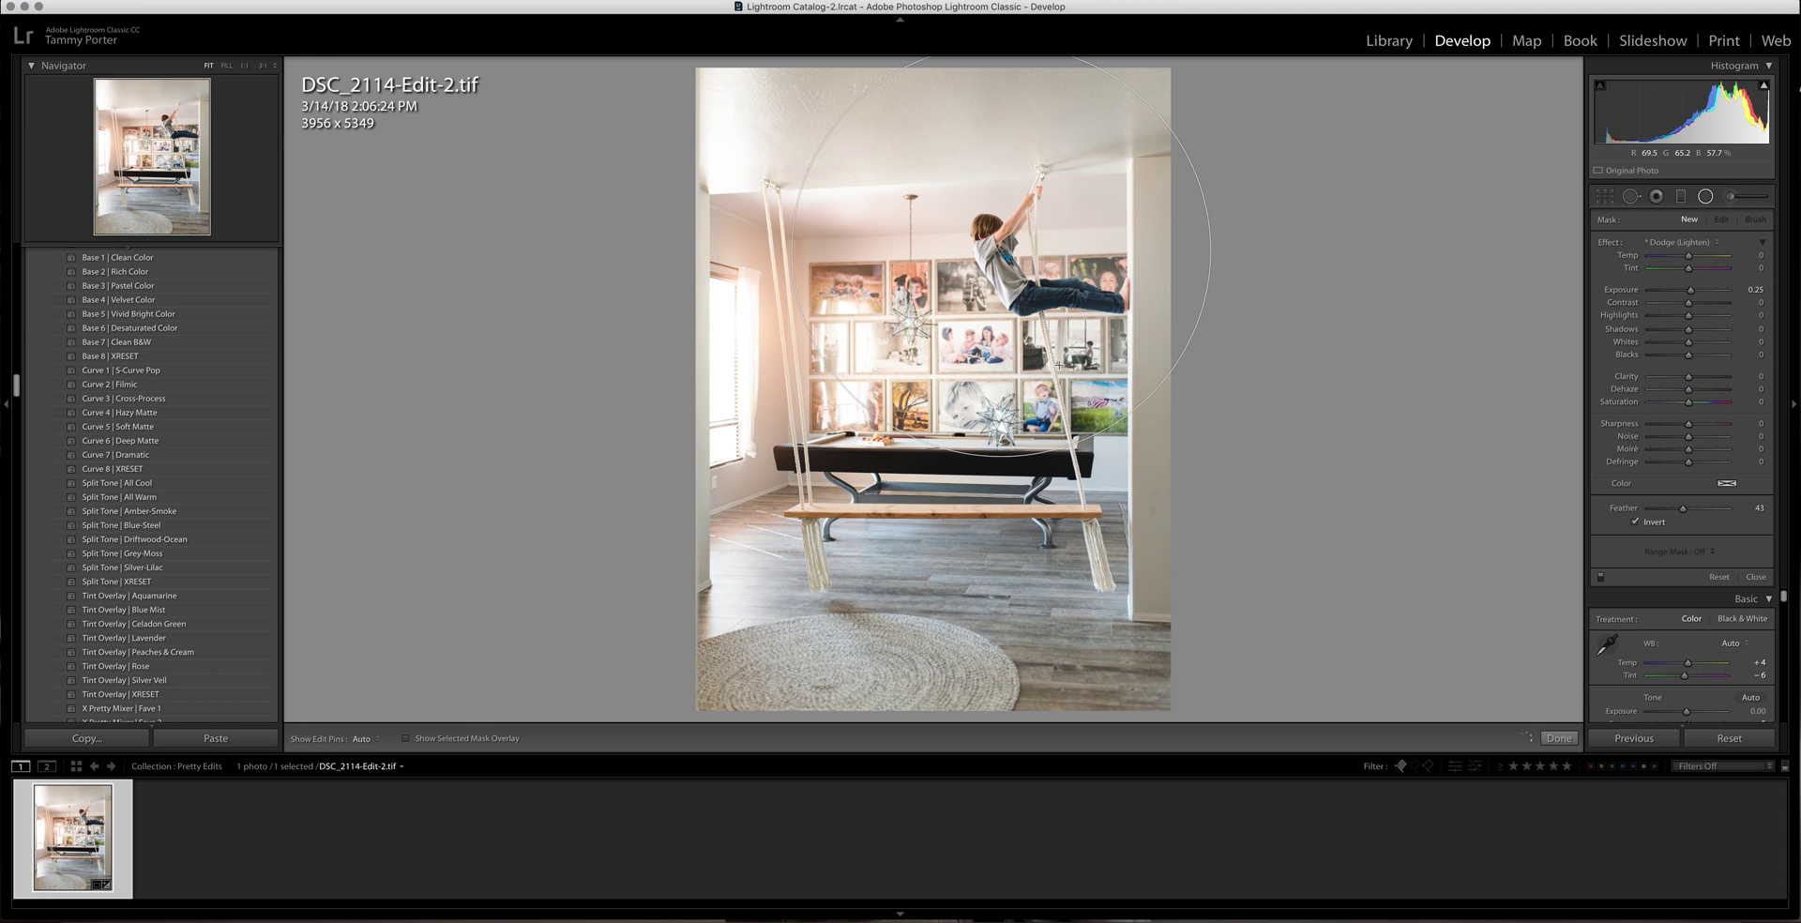
drag(1001, 246, 1082, 274)
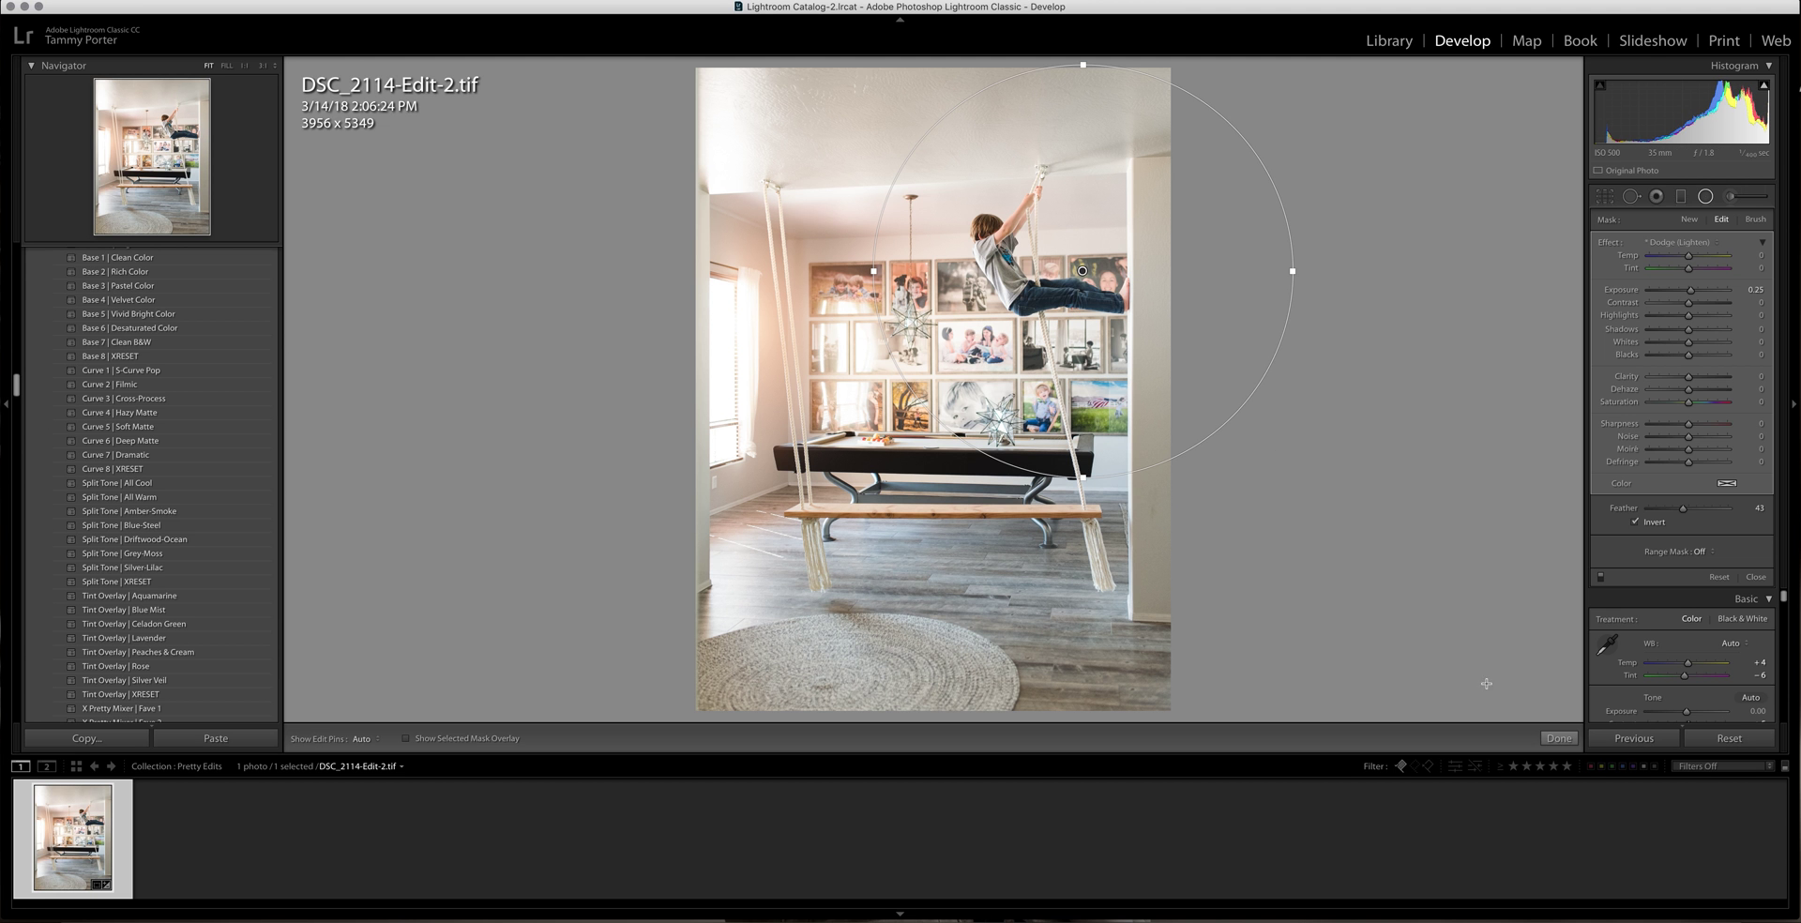
click(1559, 738)
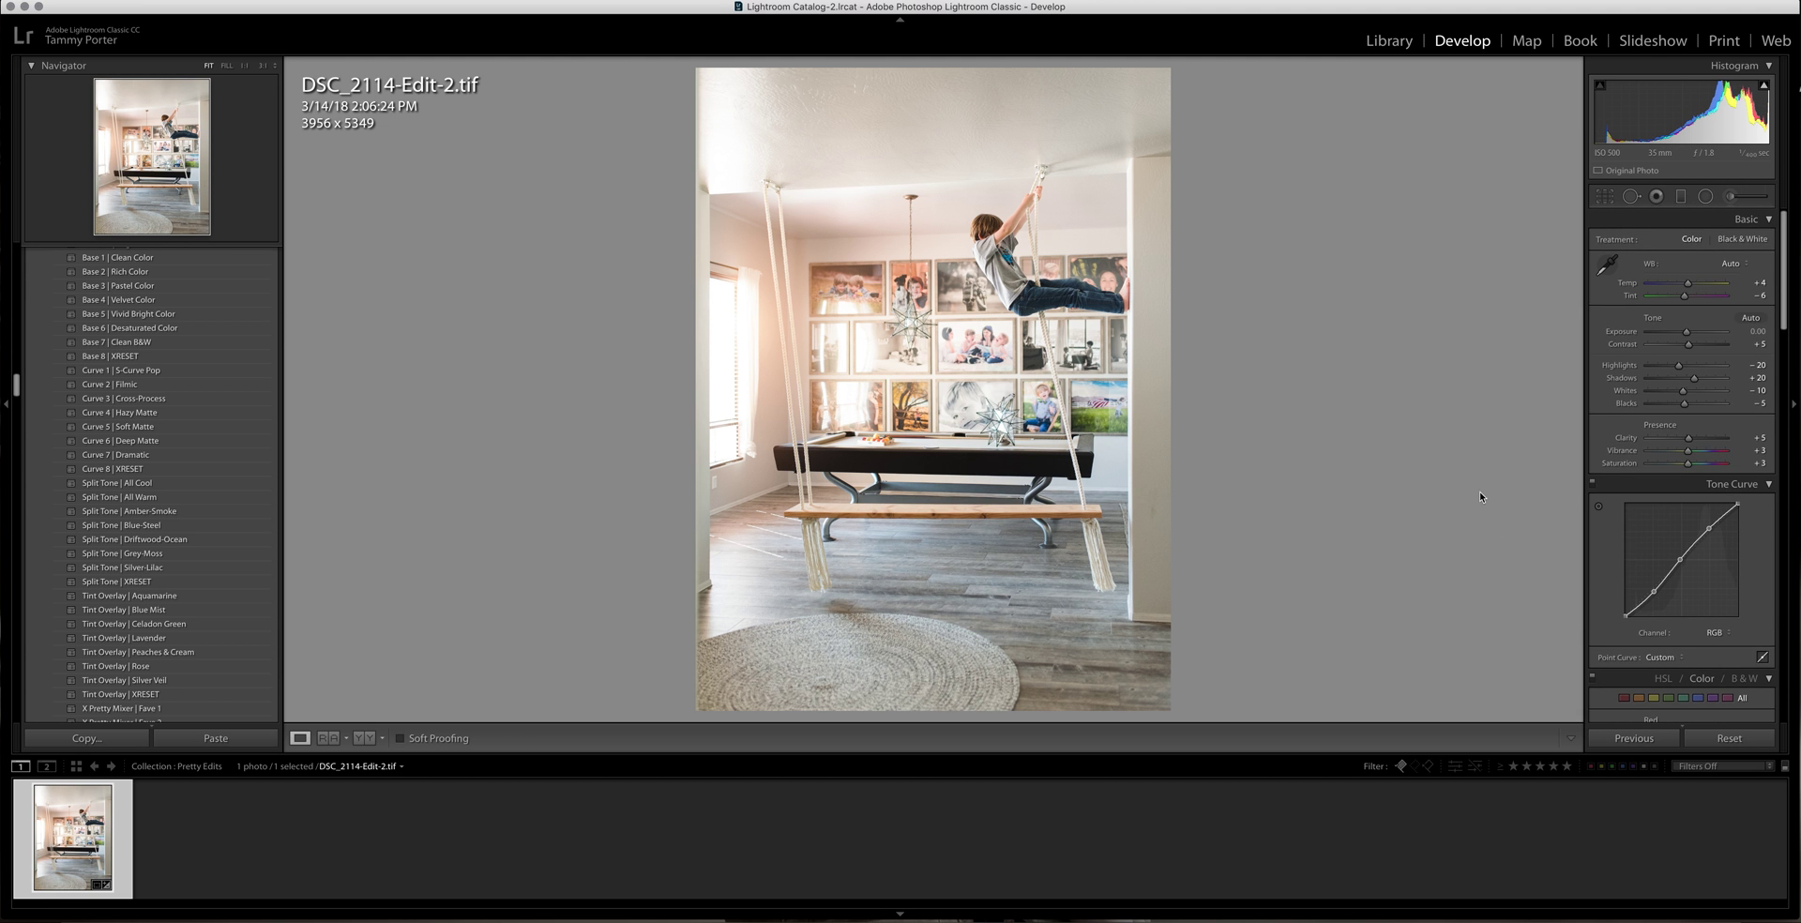
Step: Lay a diagonal graduated Dodge filter at 0.25 across the photo
click(1681, 196)
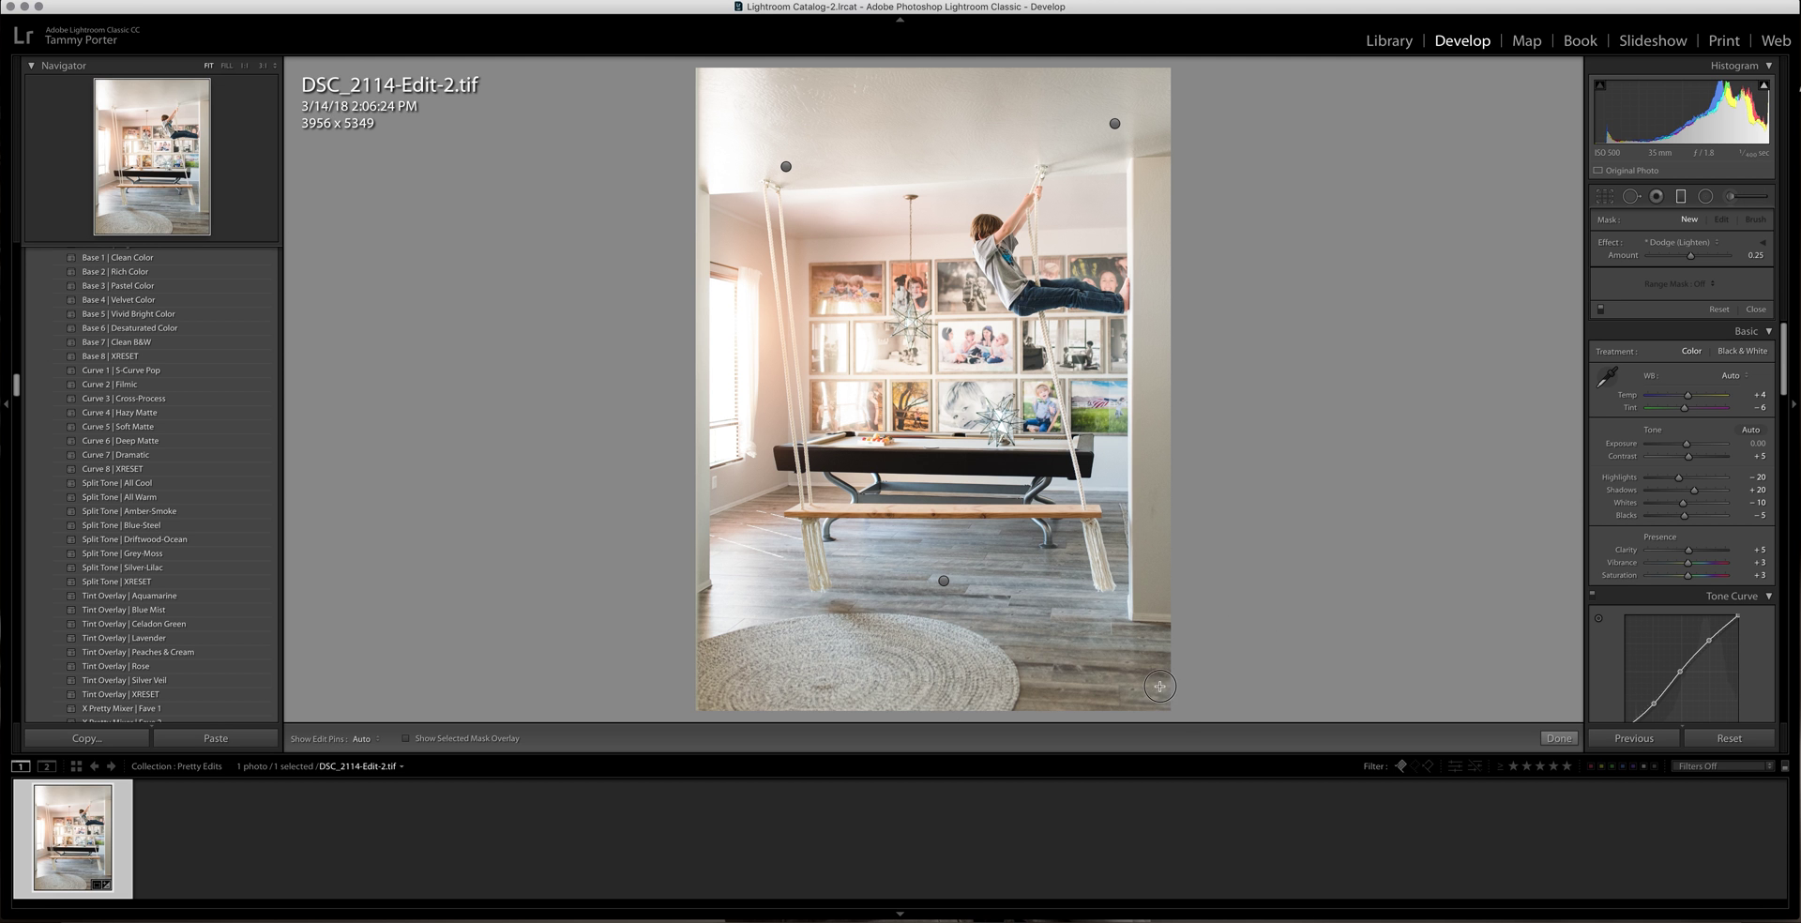
drag(1174, 717, 918, 213)
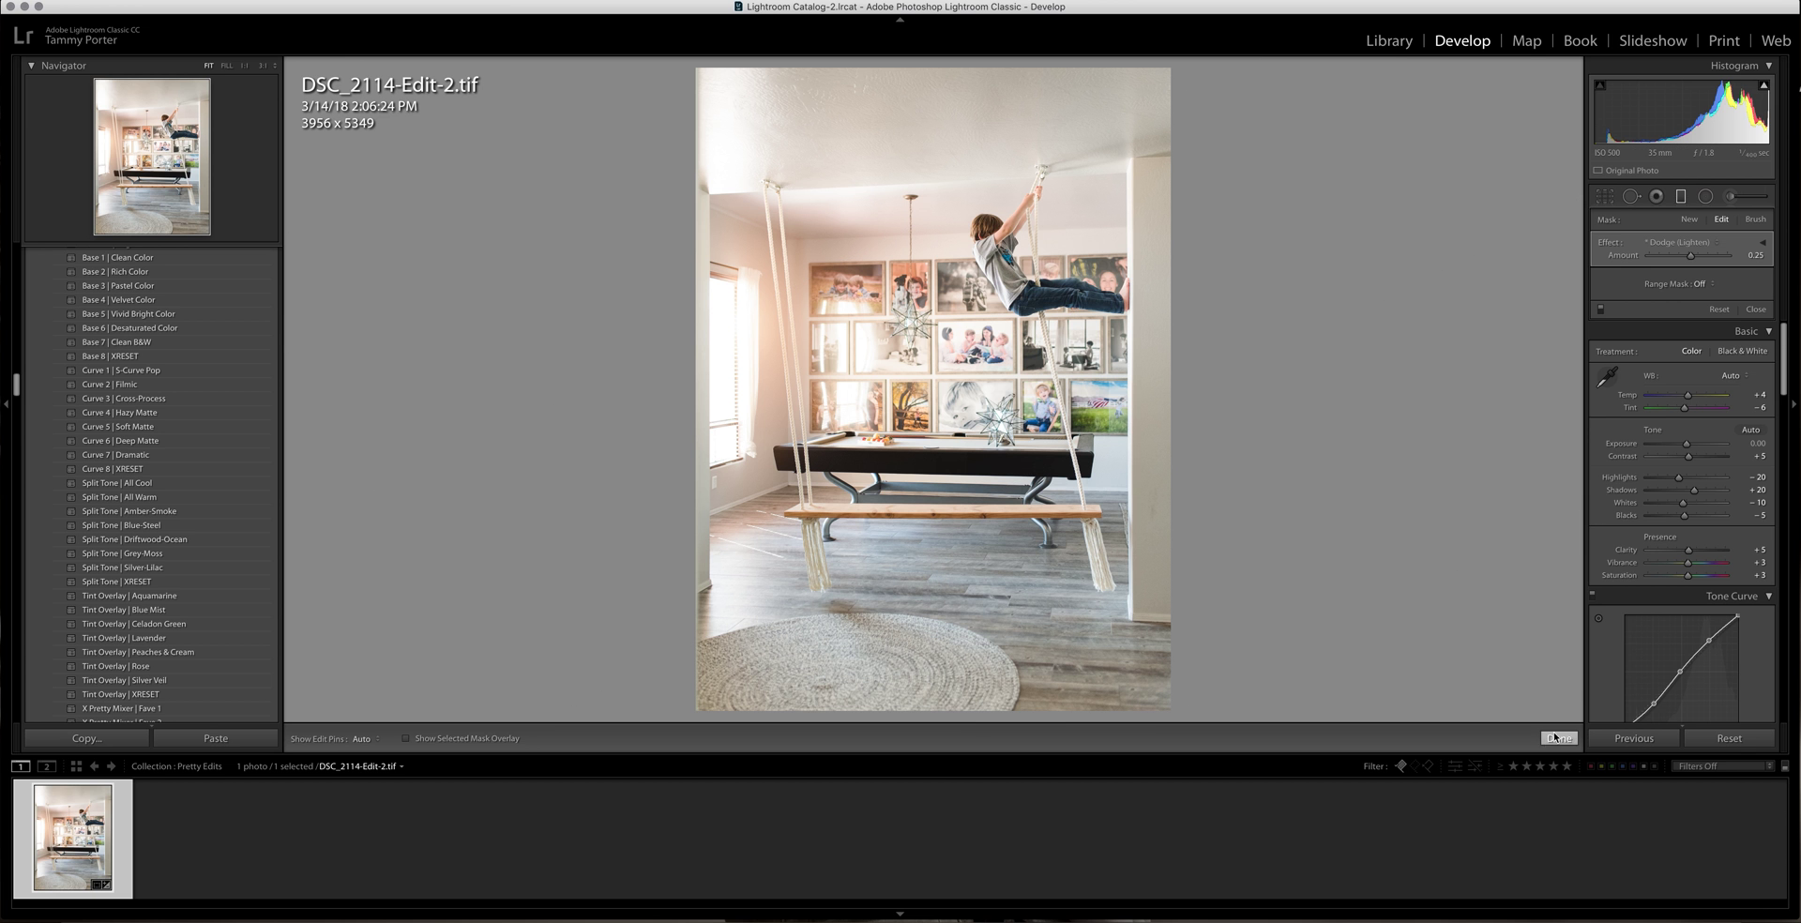
click(1558, 739)
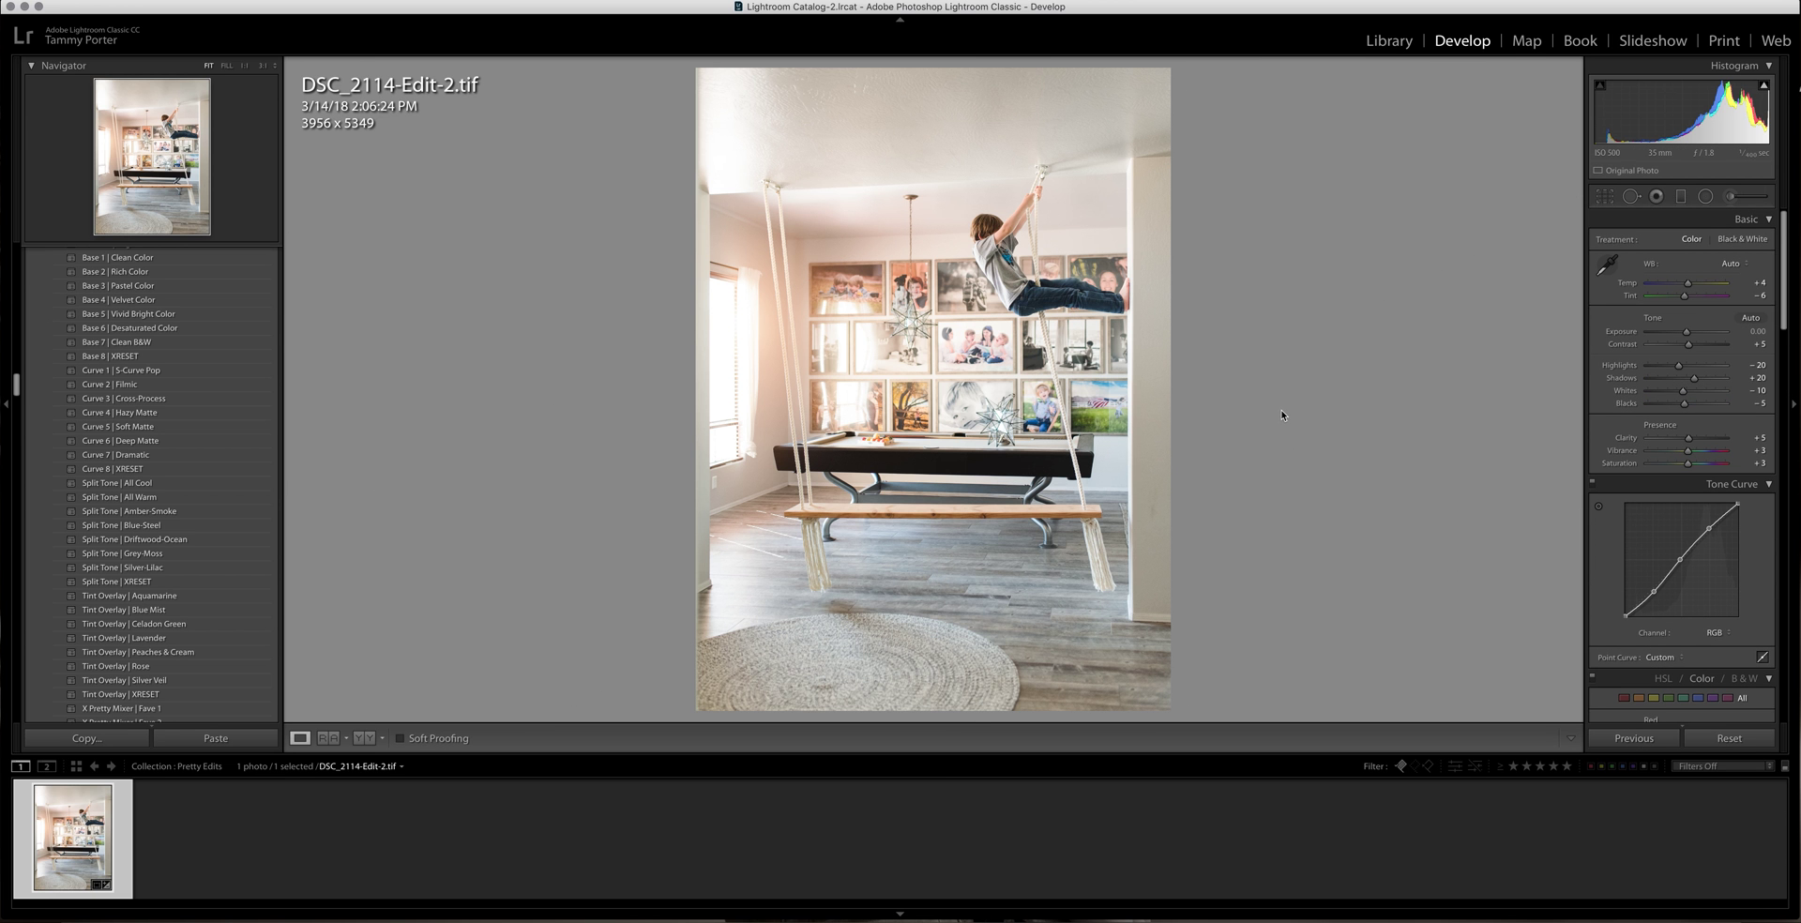
Step: Show the original and edited swing photo side by side in Before/After view
click(364, 739)
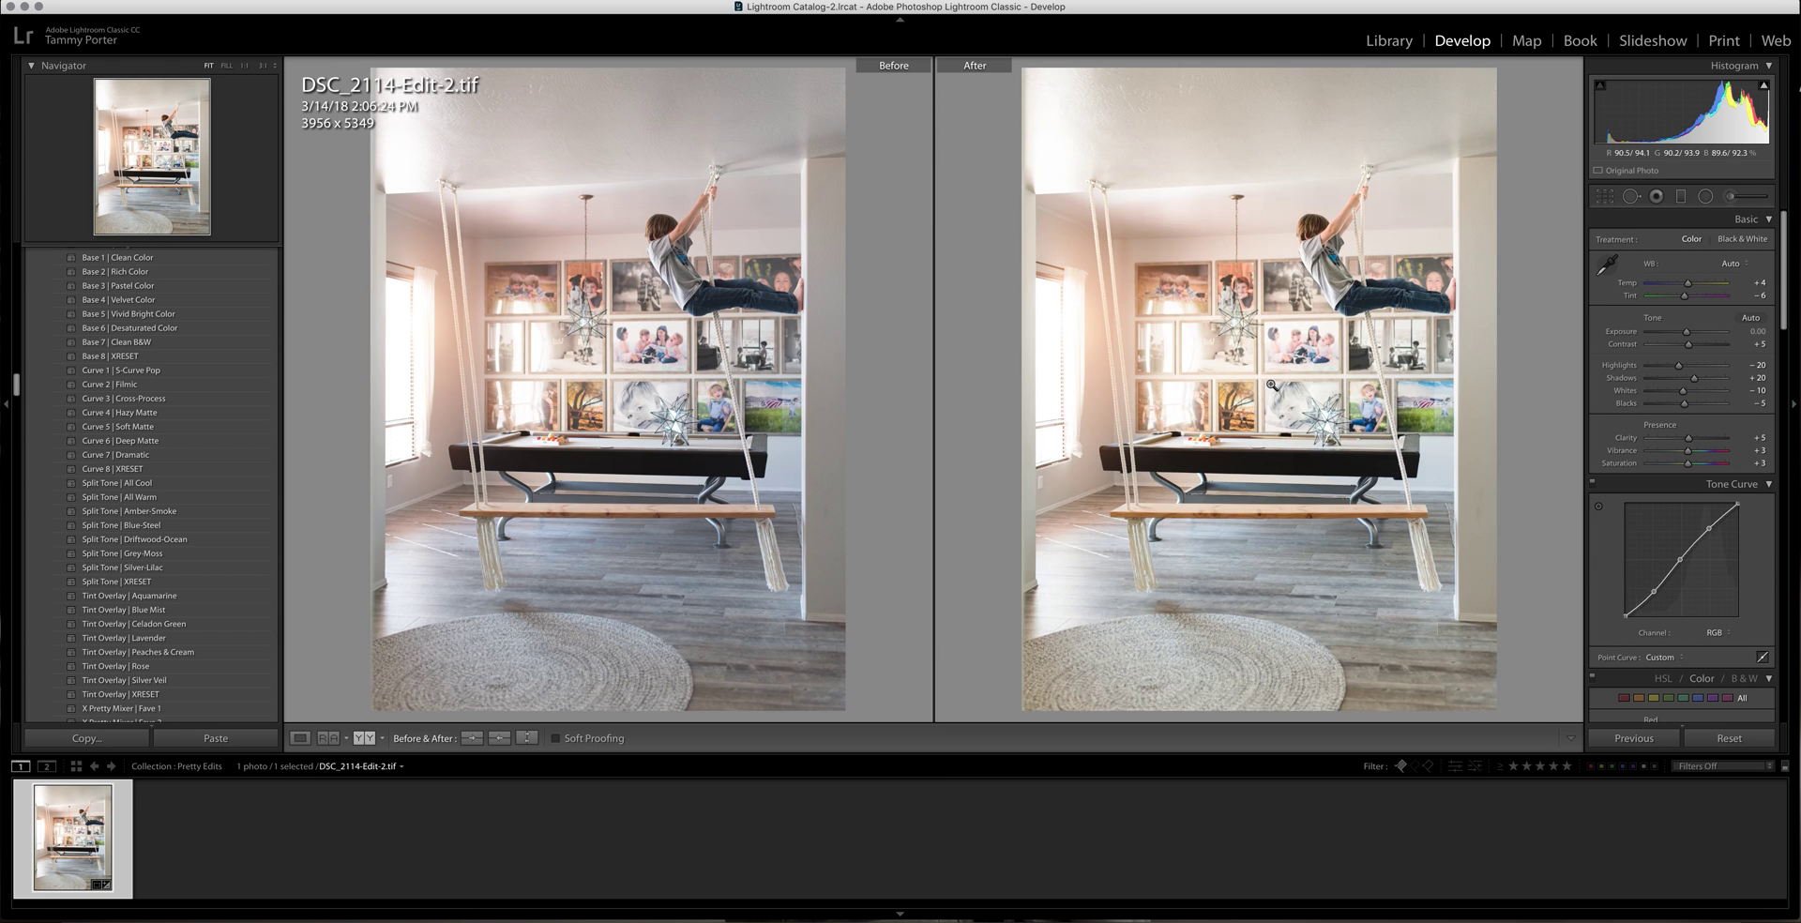